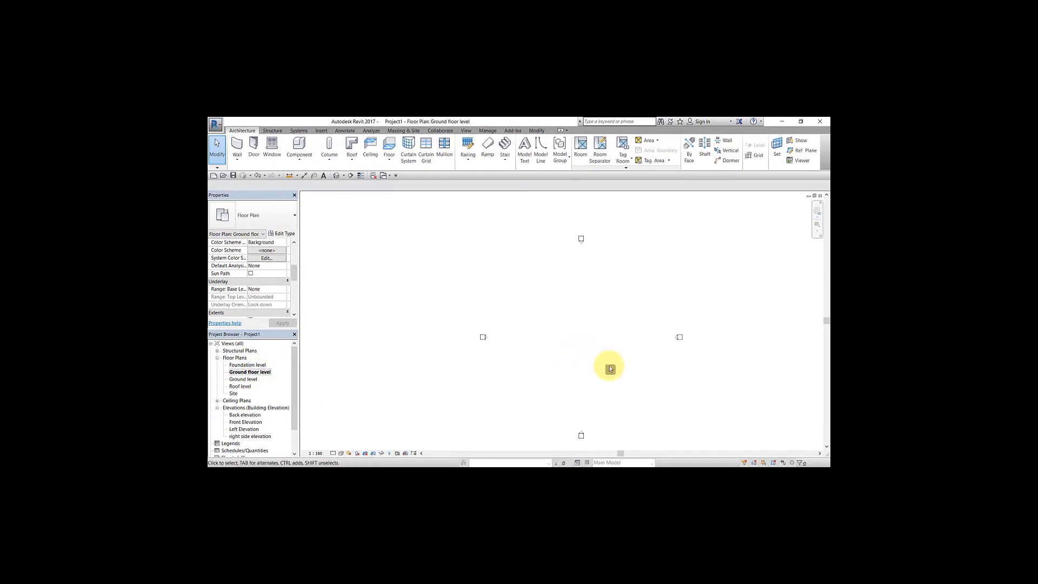
middle_click_drag(609, 366, 577, 339)
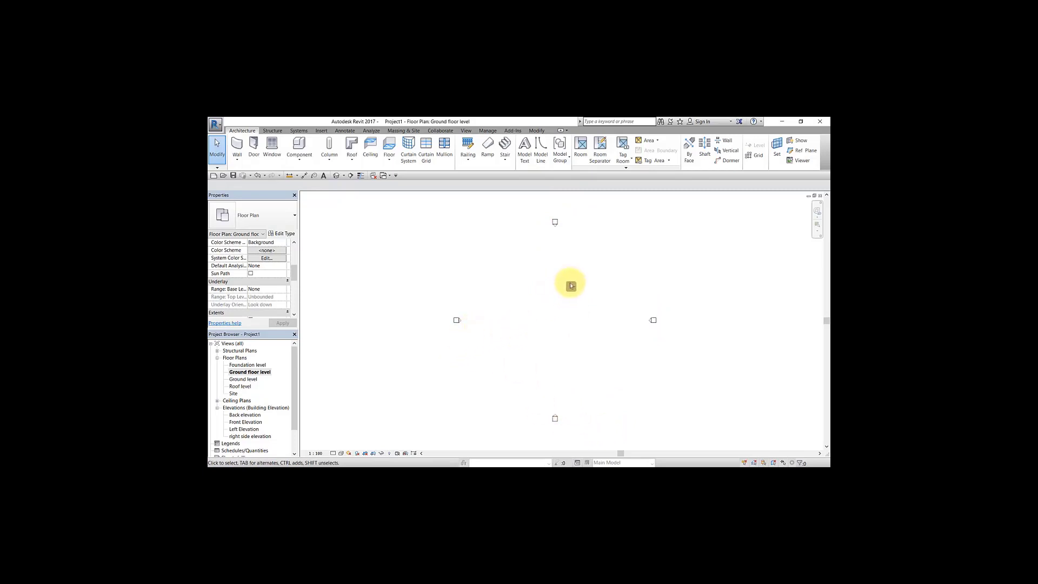
mouse_move(568, 282)
middle_mouse_down()
mouse_move(570, 301)
mouse_move(582, 298)
middle_mouse_up()
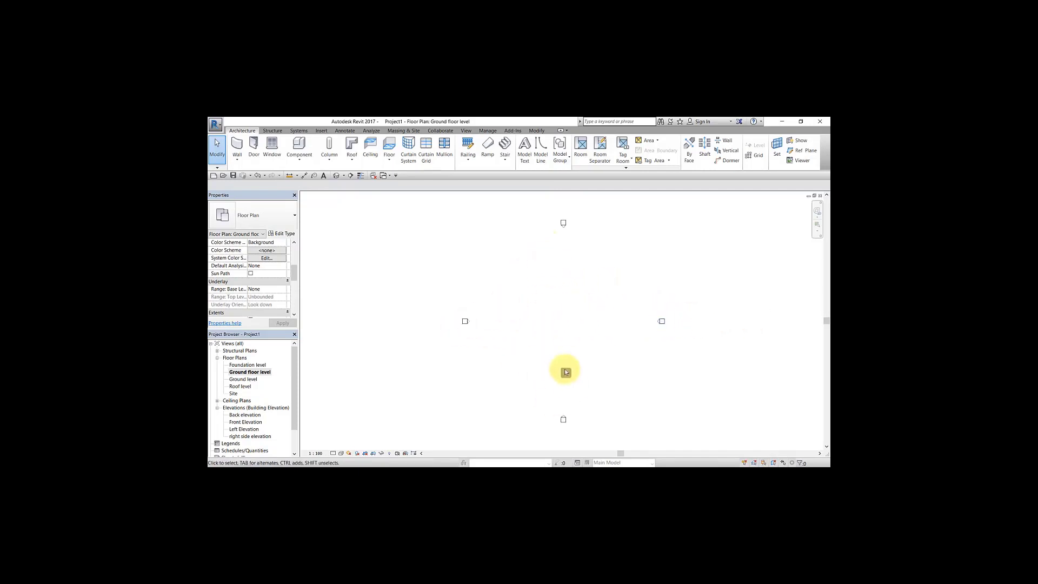
middle_click_drag(557, 313, 558, 335)
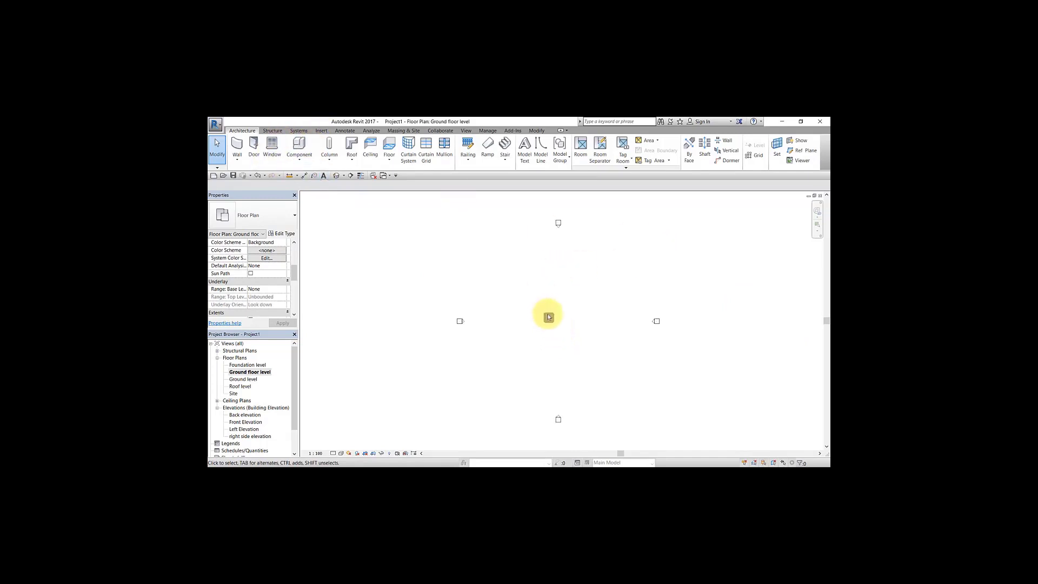
middle_click_drag(548, 314, 559, 309)
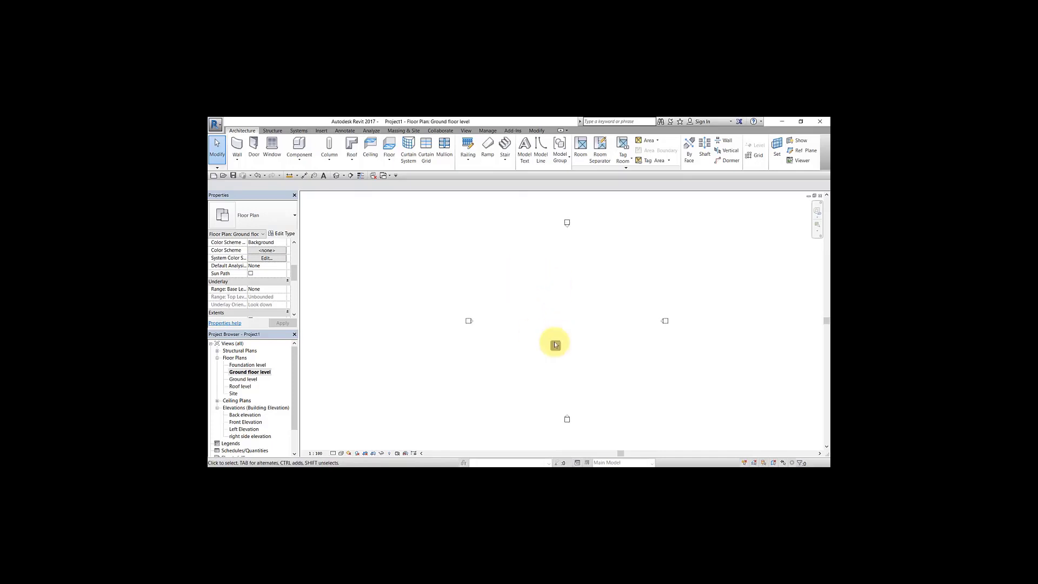
Step: Start the Wall tool and choose the Basic Wall type Generic - 150mm
left_click(237, 145)
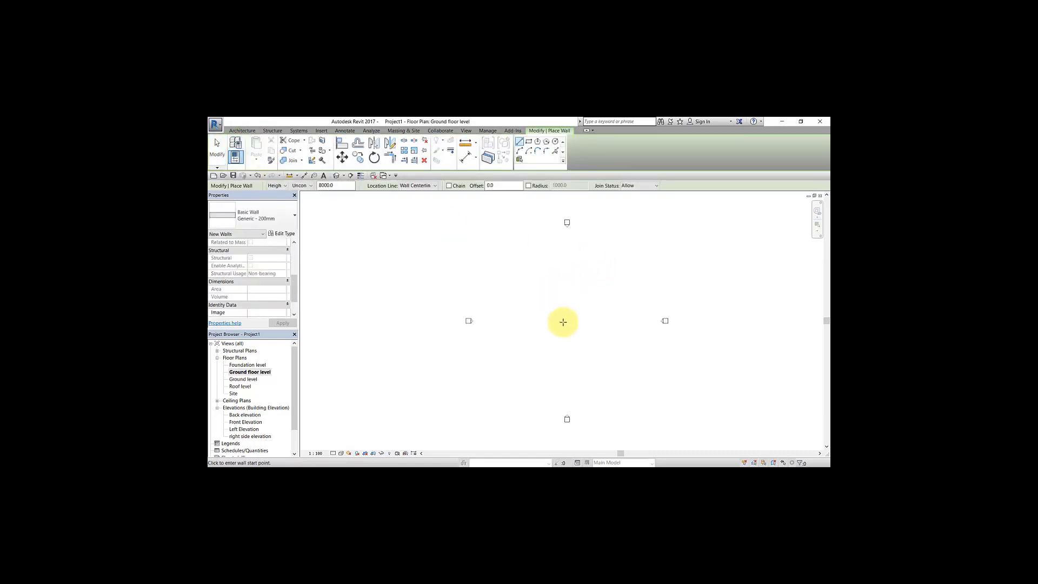
middle_click_drag(560, 343, 536, 327)
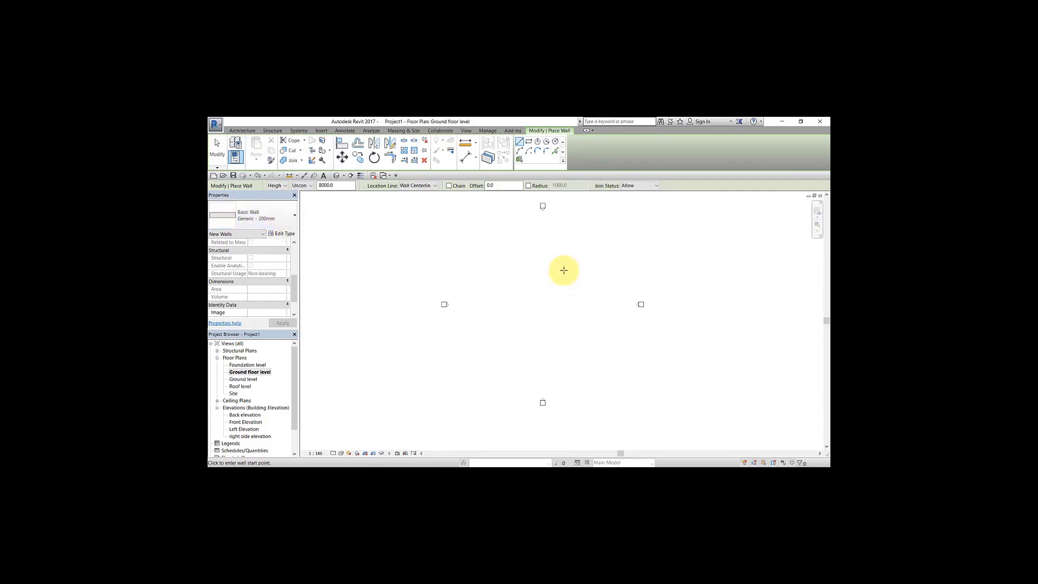
left_click(291, 215)
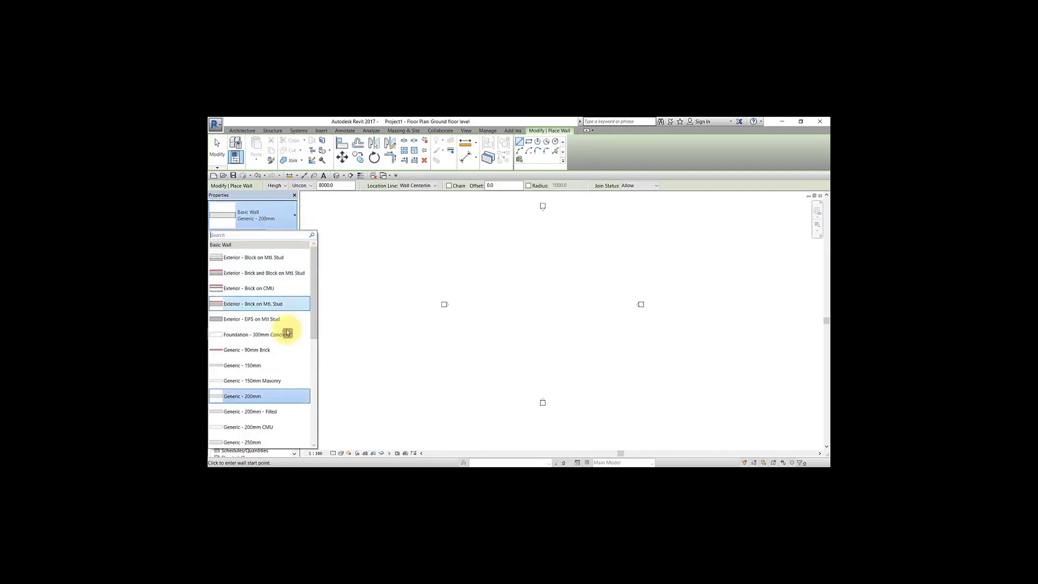
left_click(260, 367)
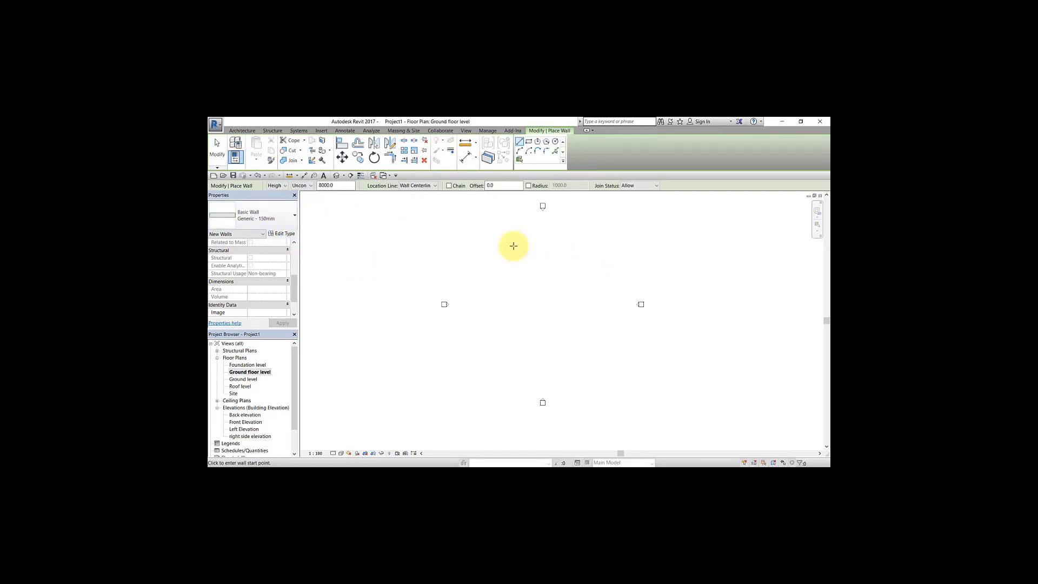
left_click(286, 217)
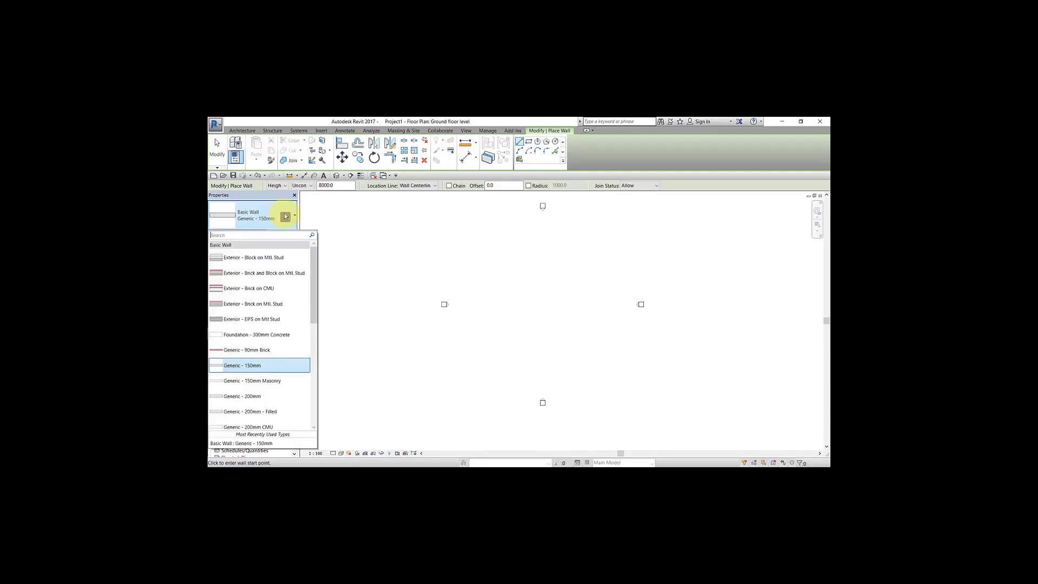
left_click(263, 366)
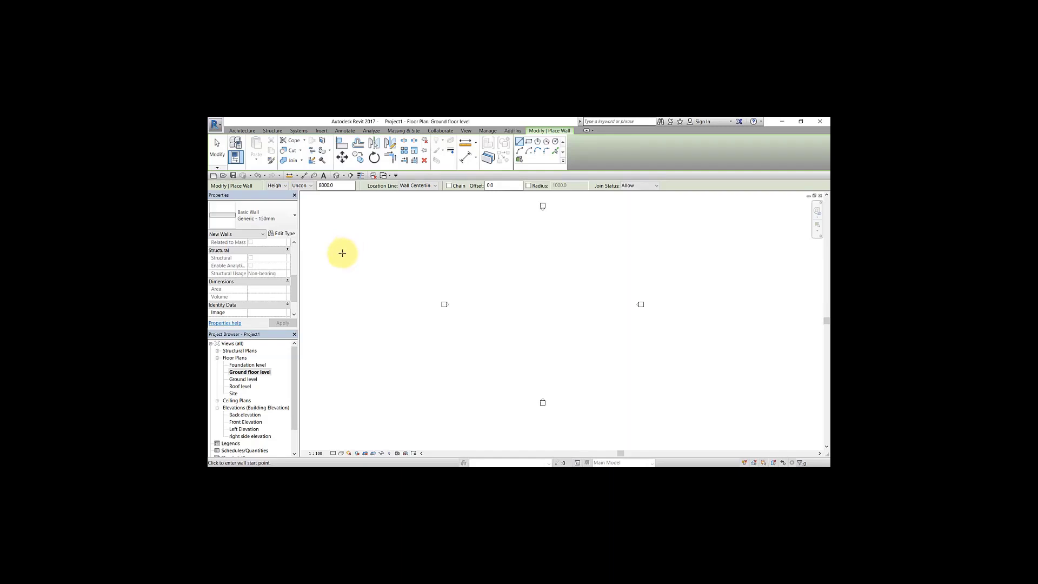
Step: Duplicate the Generic - 150mm wall type under the name "cab wall 150mm" and accept the type properties
left_click(280, 234)
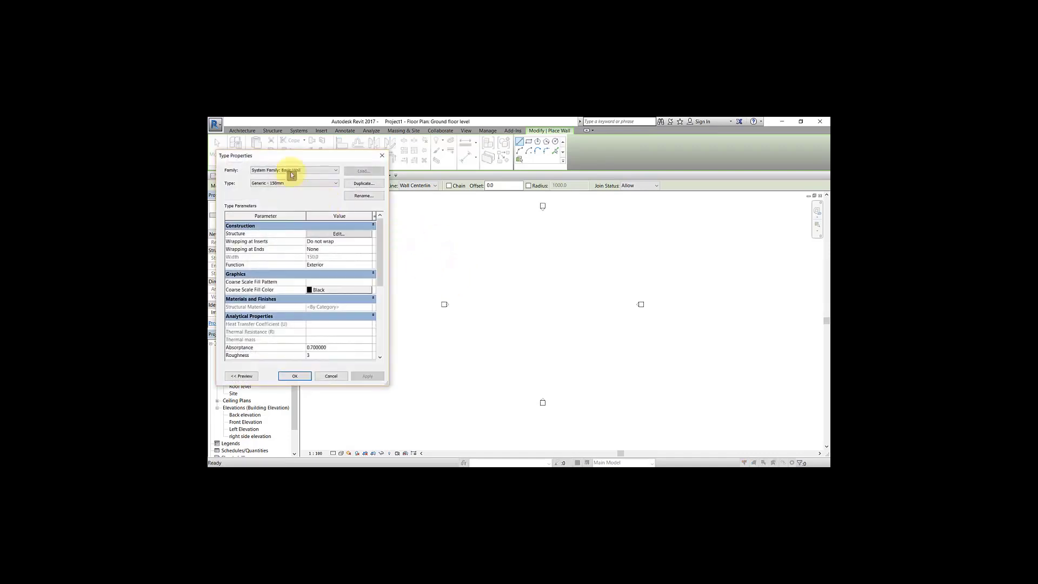
left_click_drag(291, 155, 314, 159)
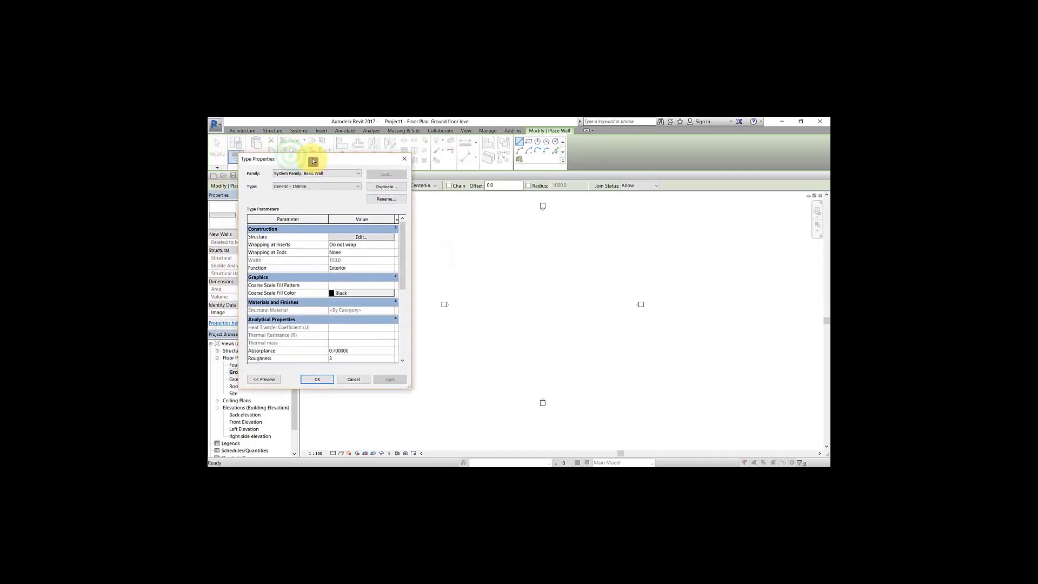
left_click(386, 188)
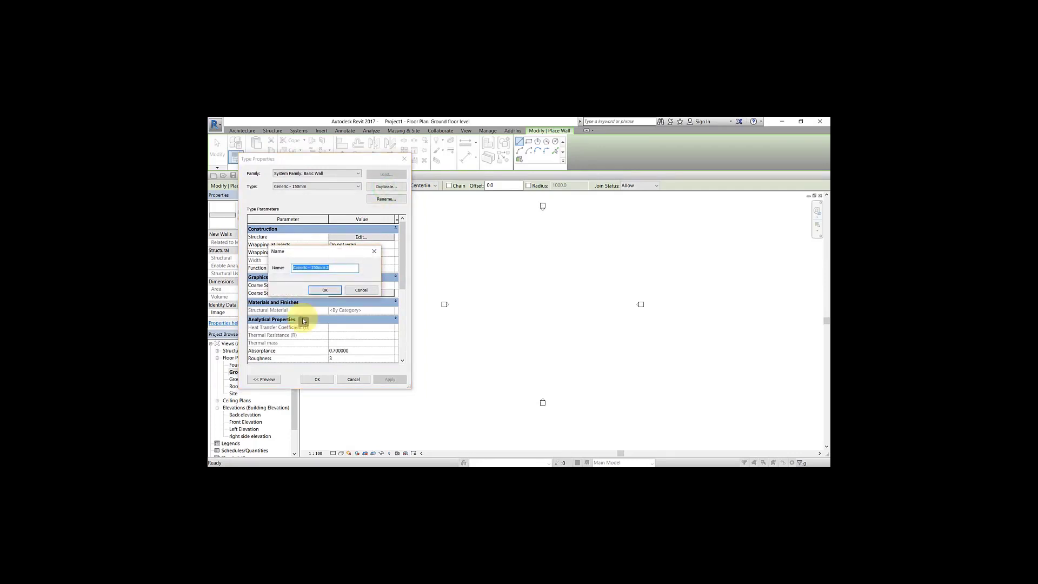
type("cn")
left_click(325, 289)
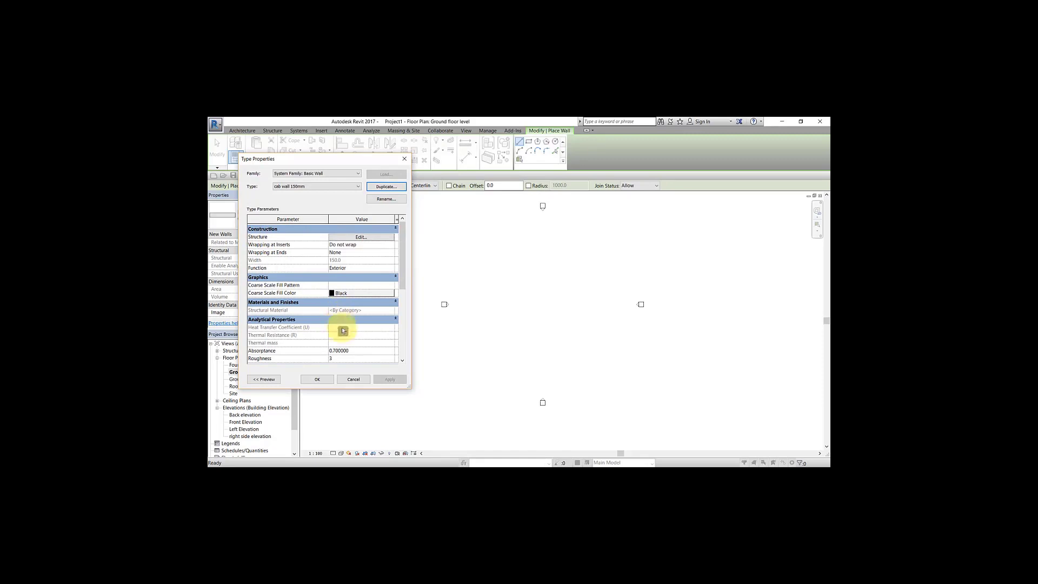
left_click(320, 379)
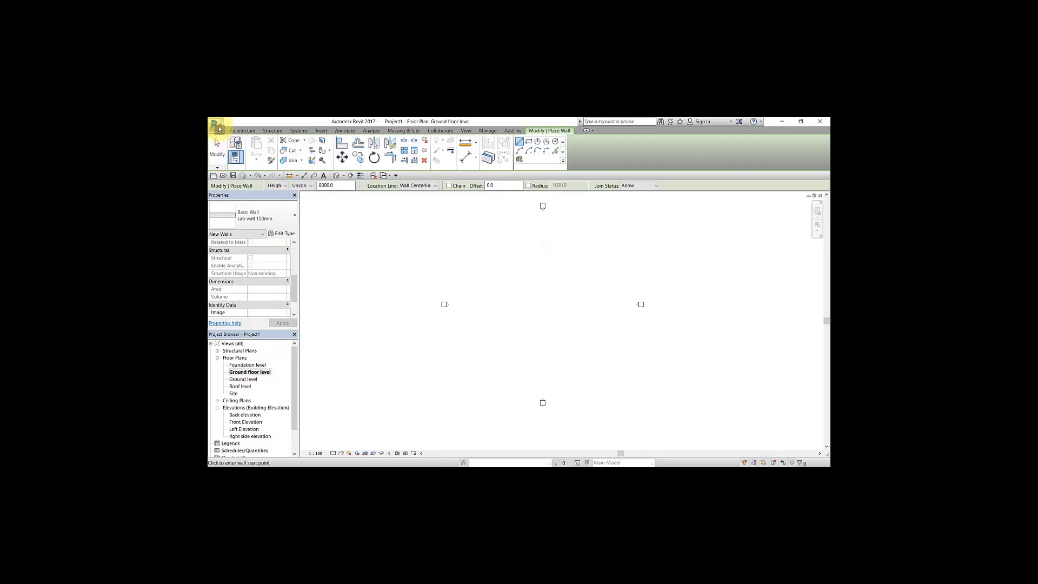
Step: Set the new walls' top constraint to Up to level: Roof level
left_click(239, 131)
left_click(238, 145)
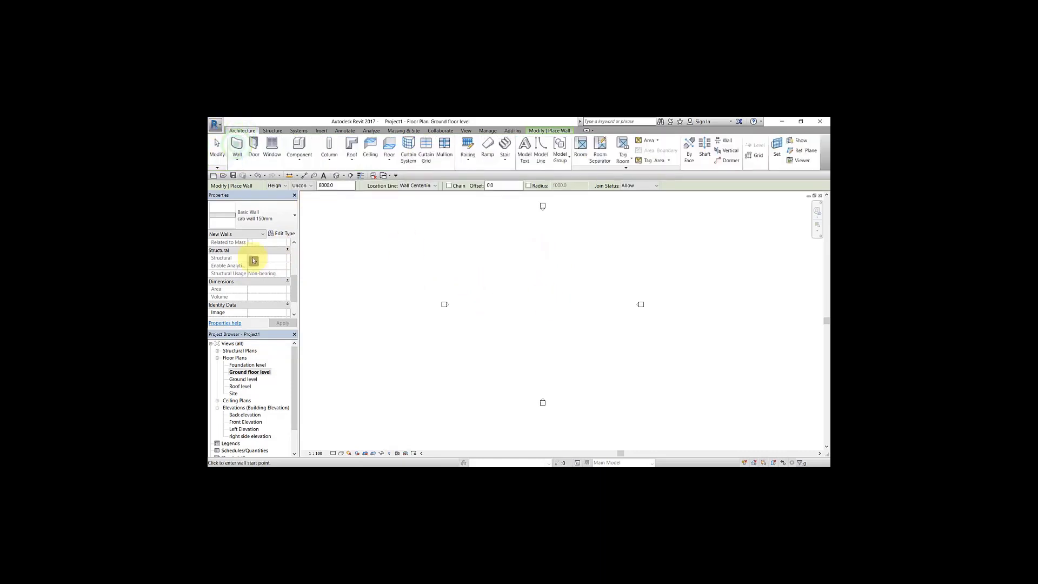
left_click_drag(295, 292, 296, 248)
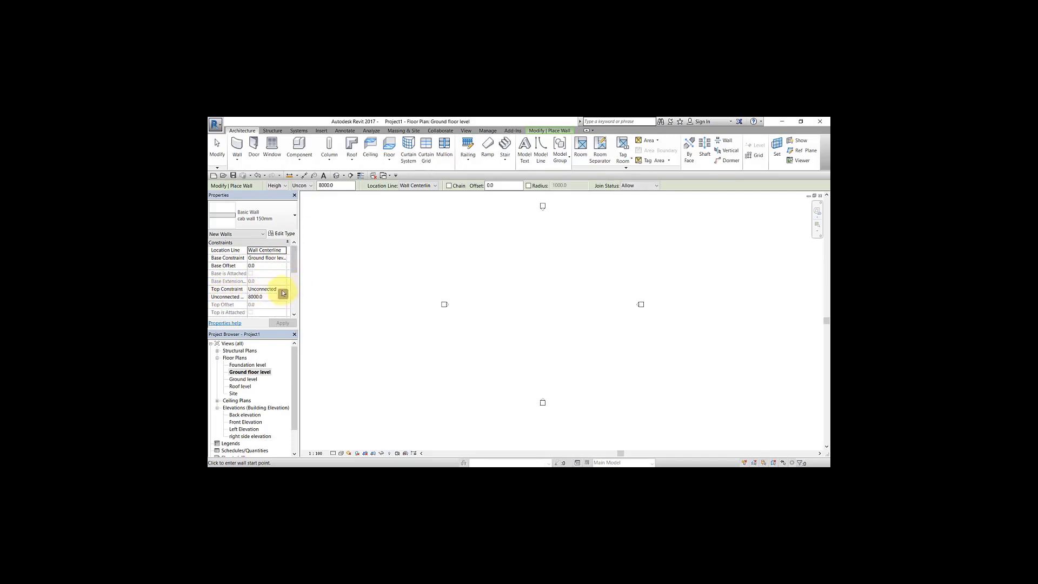
left_click(286, 290)
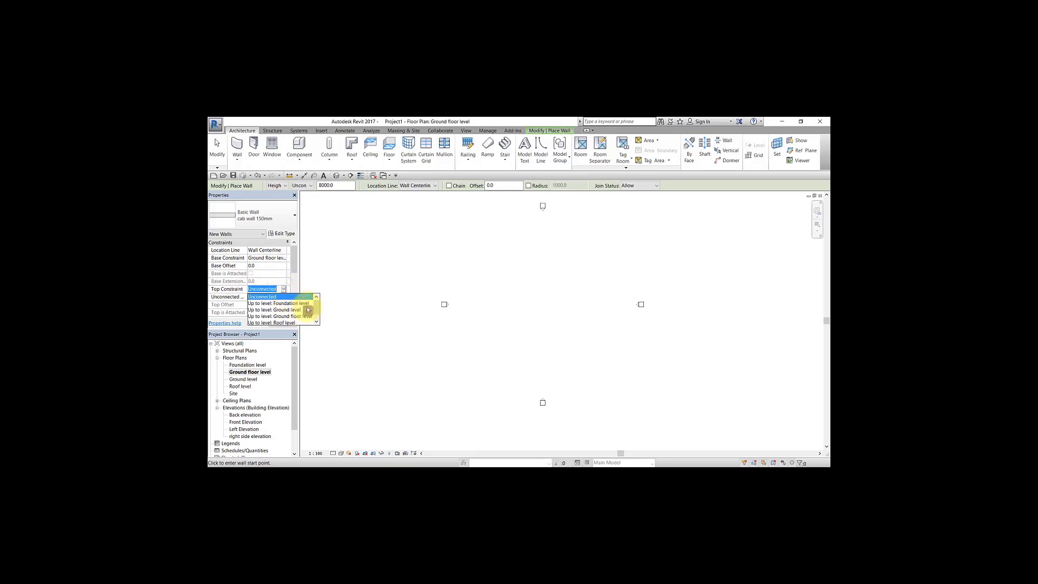
scroll(318, 309, "down", 1)
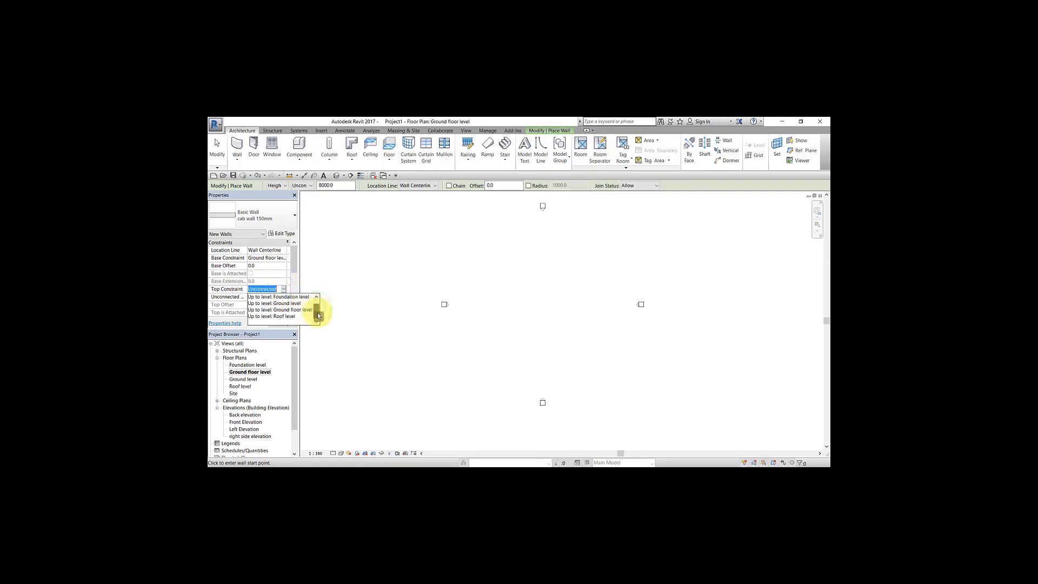
left_click(283, 317)
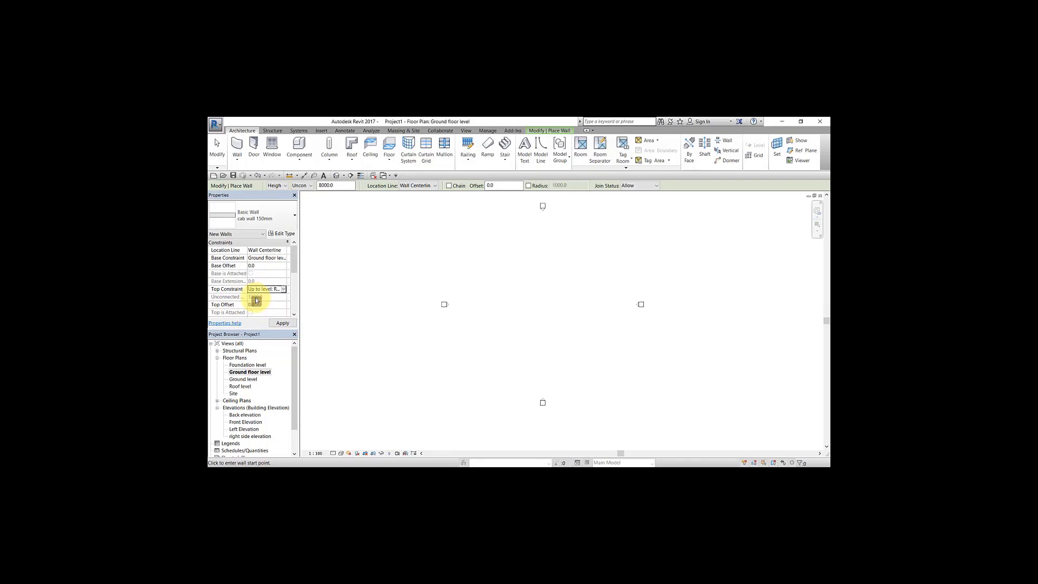
Step: Draw a horizontal wall about 18000 mm long in the upper part of the area between the elevation markers
middle_click_drag(535, 298, 469, 322)
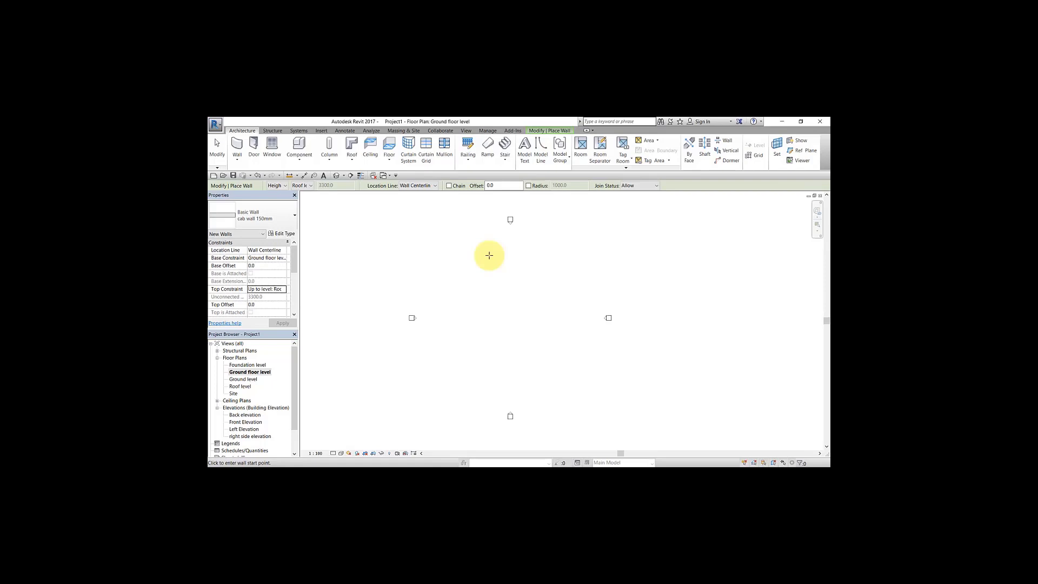
middle_click_drag(498, 348, 502, 297)
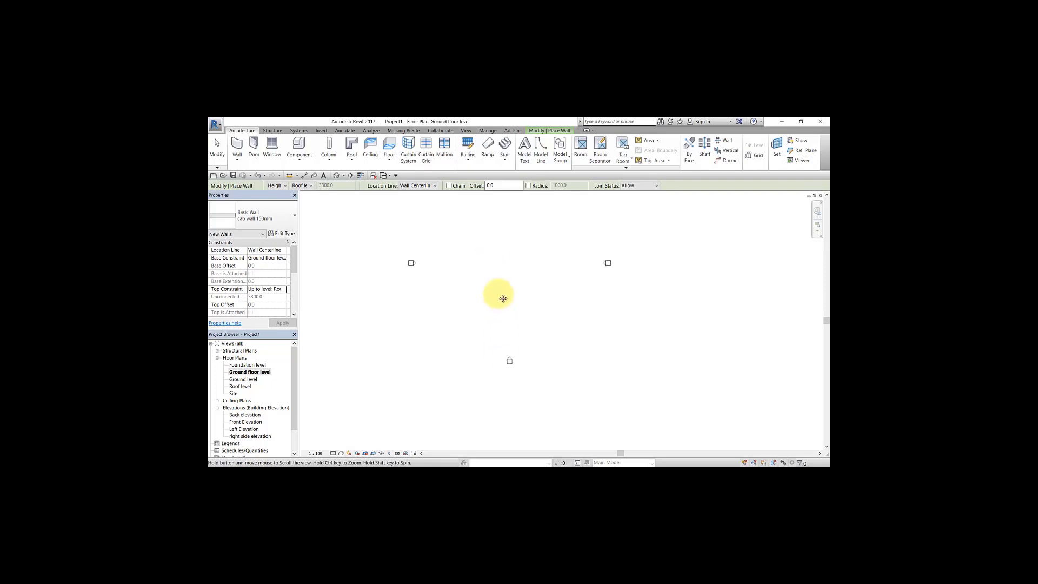
middle_click_drag(470, 223, 465, 277)
scroll(466, 280, "up", 1)
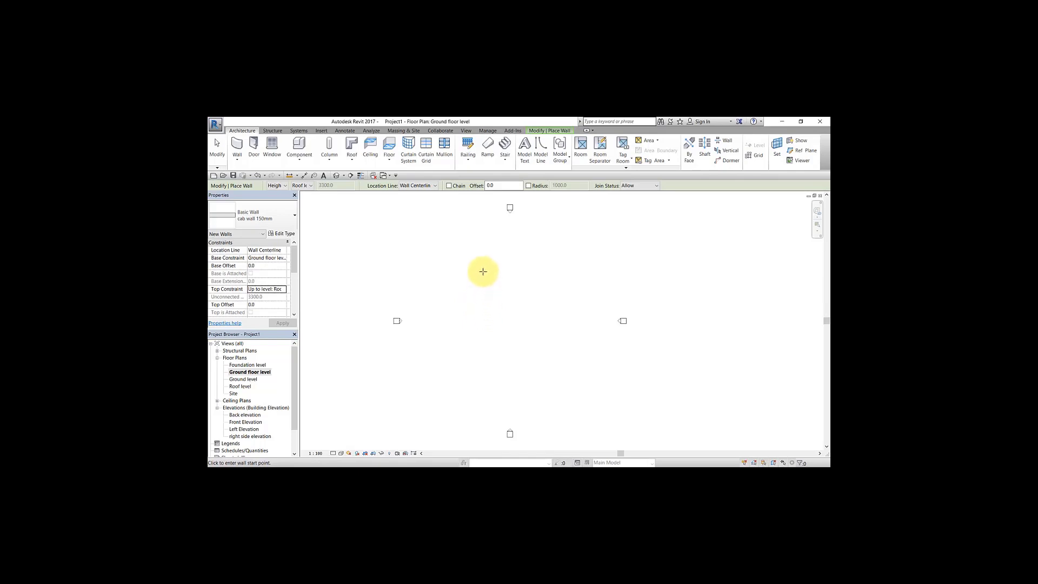
middle_click_drag(462, 250, 445, 222)
left_click(444, 219)
left_click(522, 217)
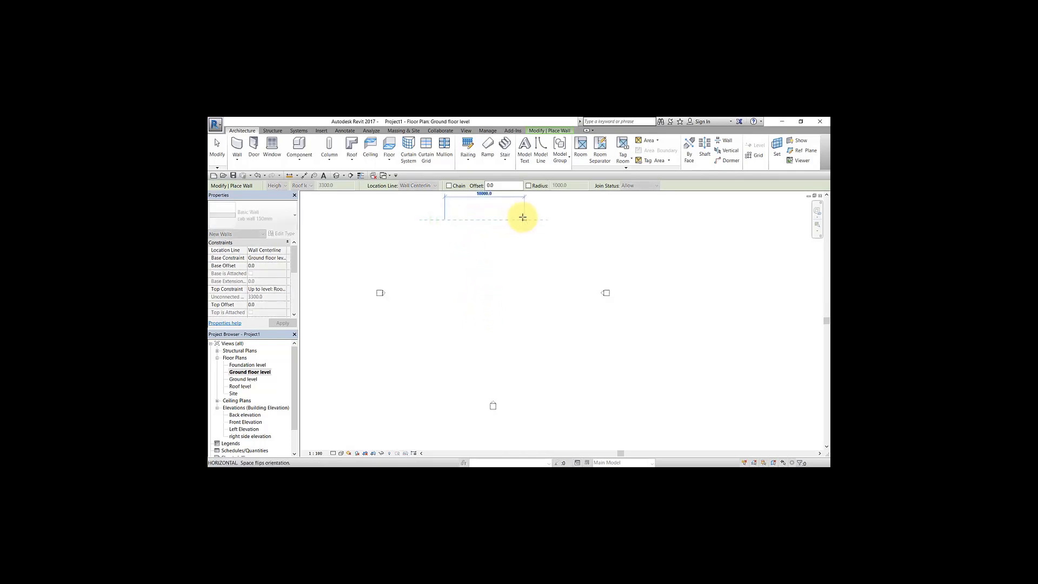
key("Escape")
key("Escape")
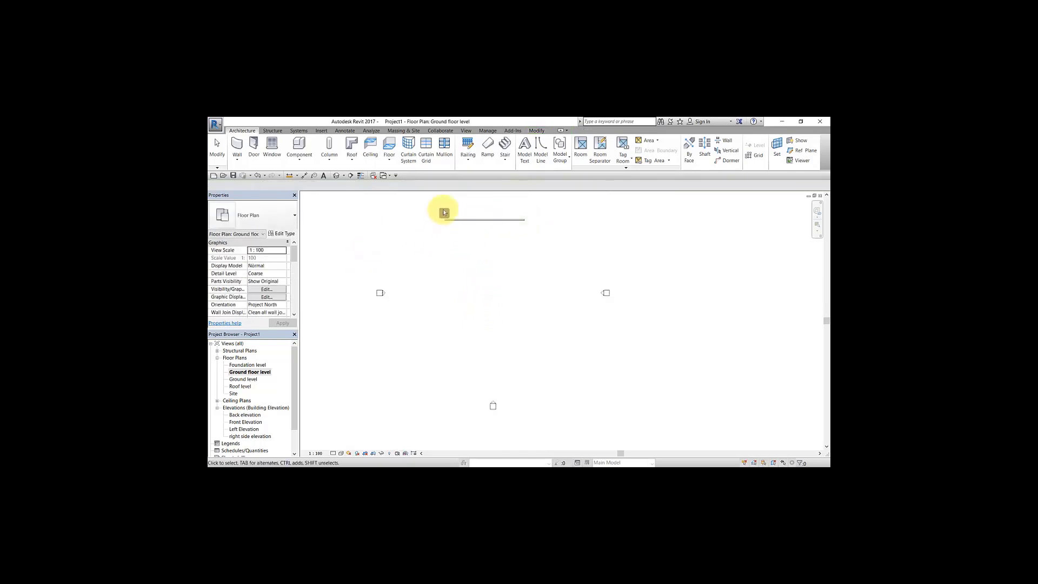
Step: Draw a vertical wall about 22000 mm long downward from the left end of the horizontal wall
scroll(440, 211, "up", 1)
left_click(237, 145)
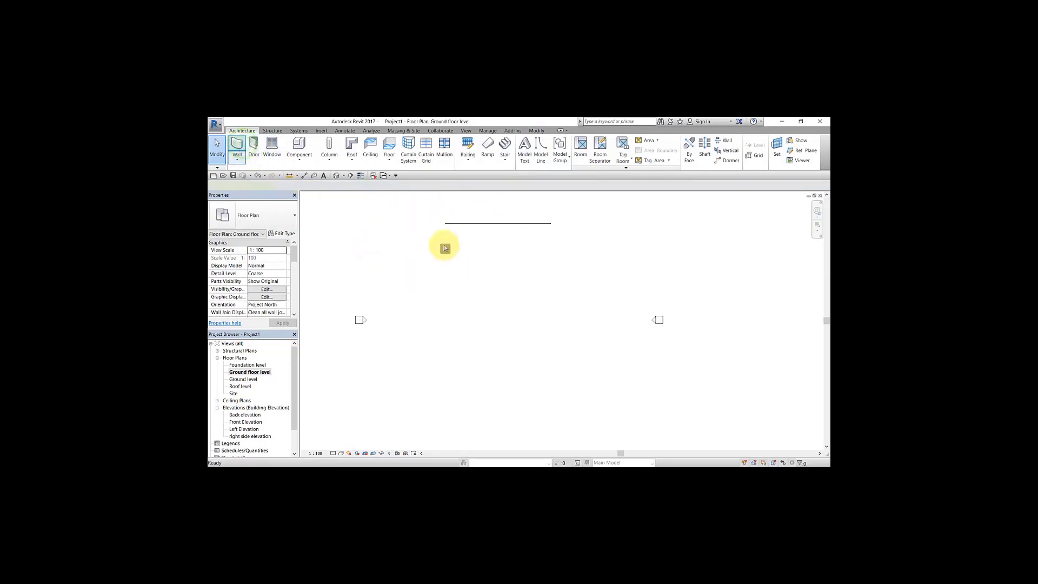
left_click(444, 222)
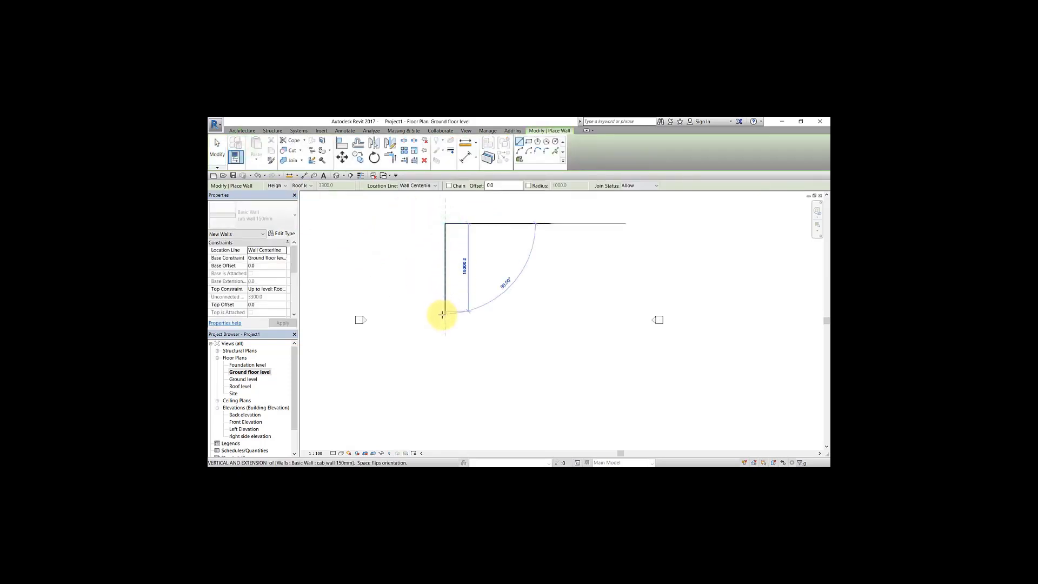
left_click(442, 351)
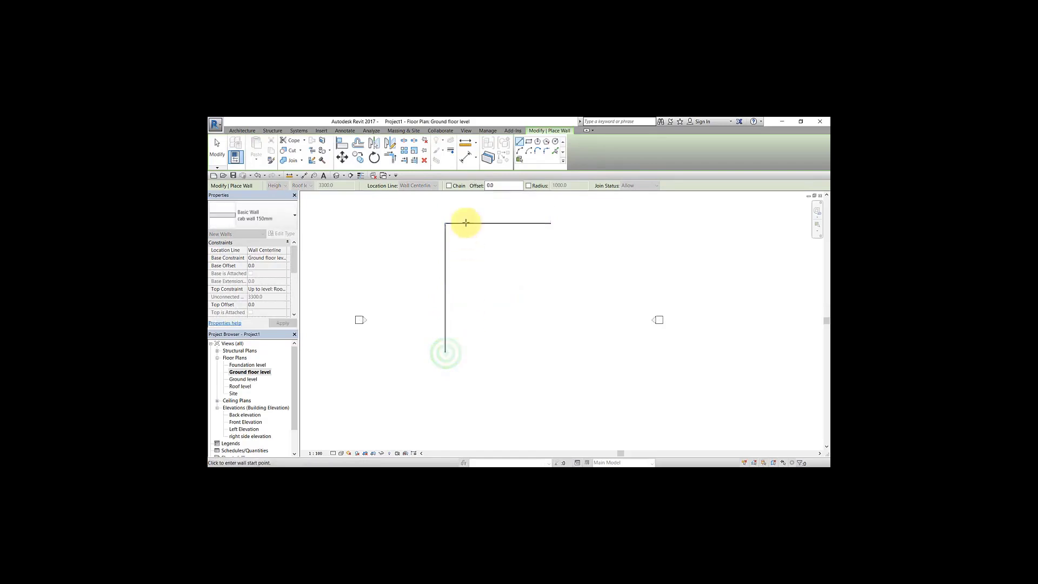
key("Escape")
Step: Offset a copy of the top horizontal wall 4500 mm downward
scroll(464, 226, "up", 1)
scroll(464, 224, "up", 3)
middle_click_drag(466, 217, 456, 228)
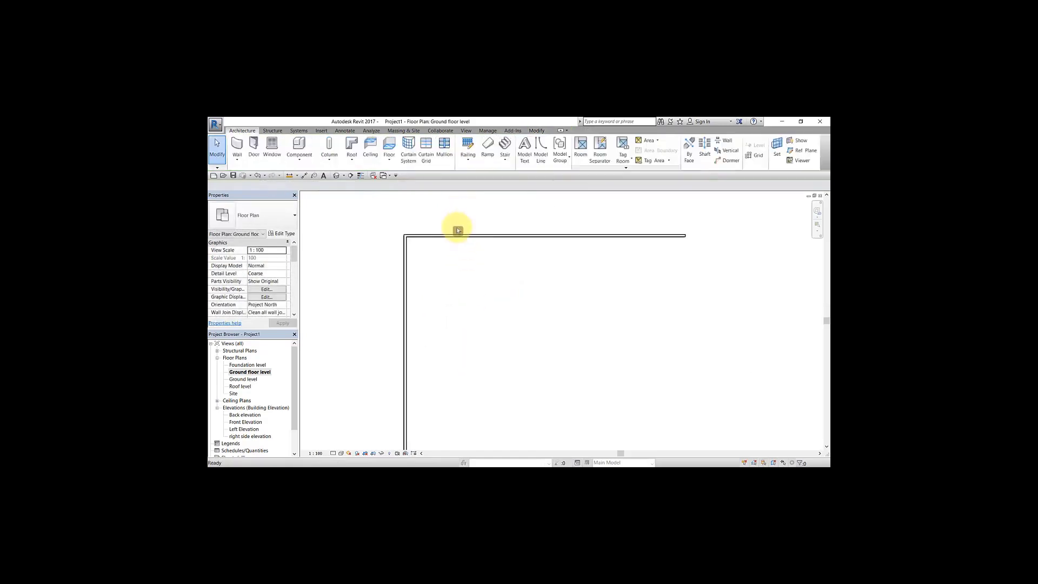
left_click(470, 236)
scroll(421, 278, "down", 1)
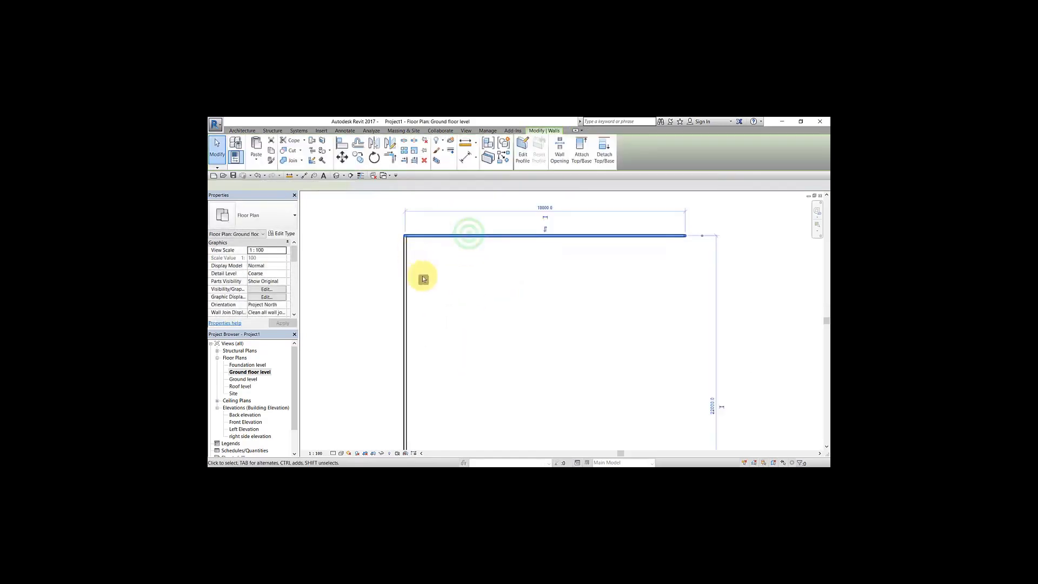
middle_click_drag(447, 254, 464, 289)
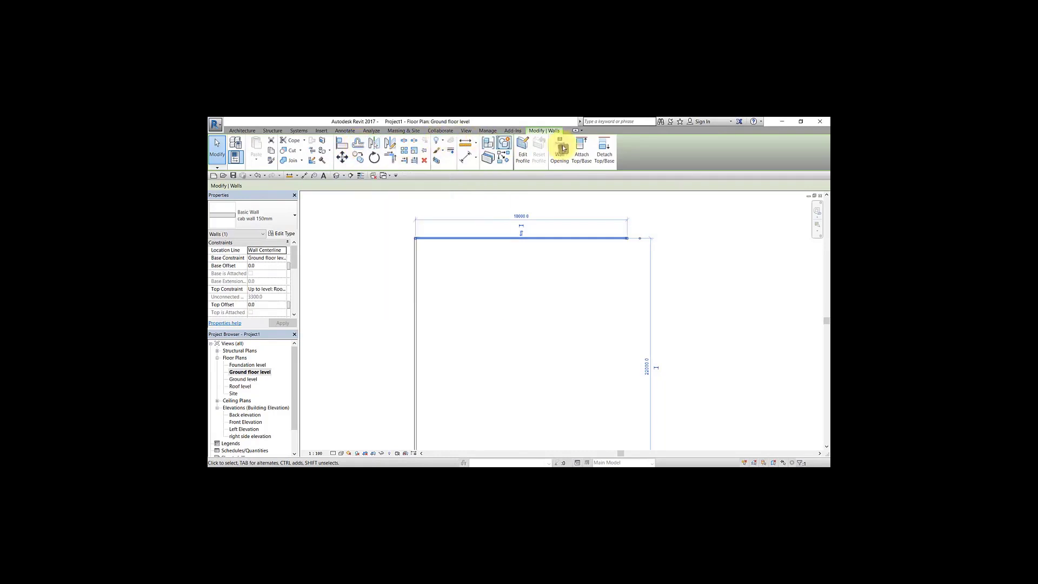
left_click(360, 145)
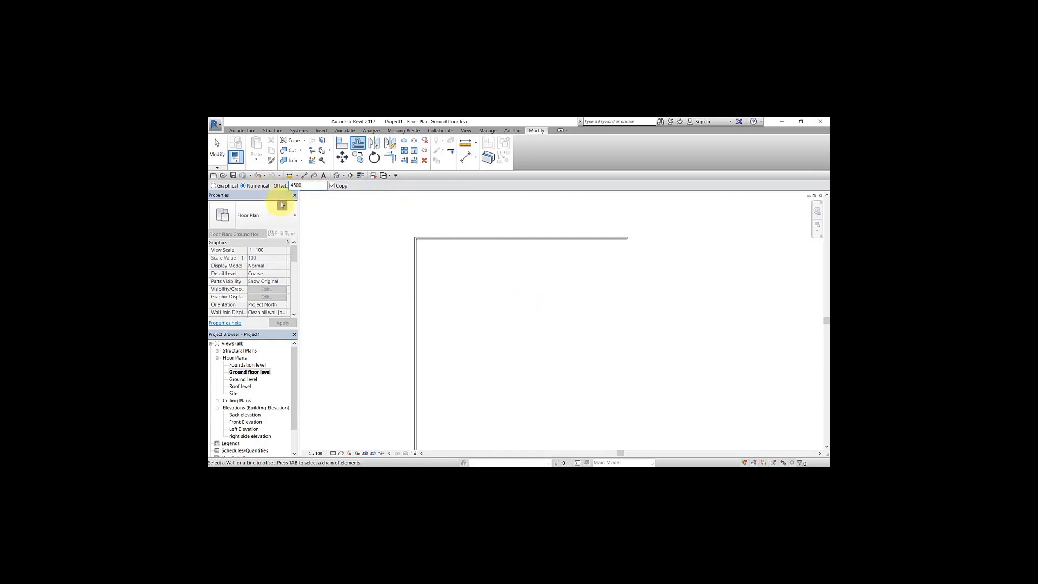
left_click(454, 241)
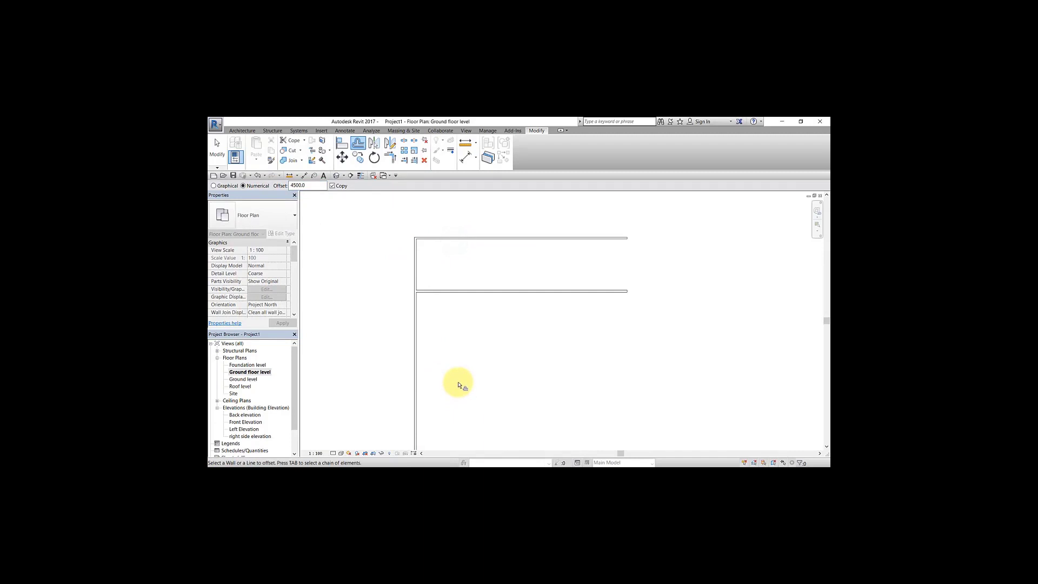
Step: Offset a copy of the long left vertical wall 4000 mm to the right
middle_click_drag(458, 385, 447, 347)
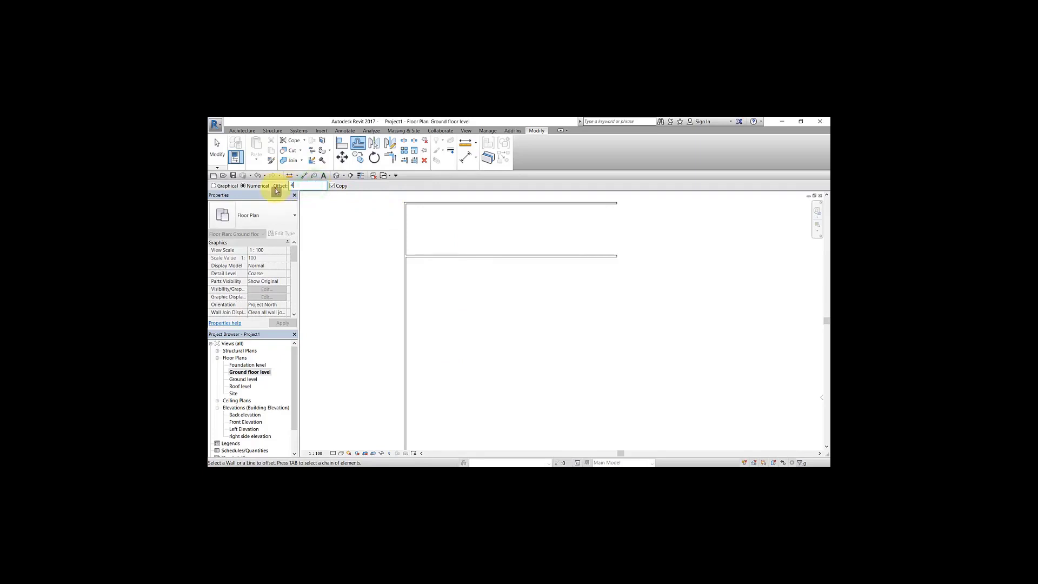
type("000.0")
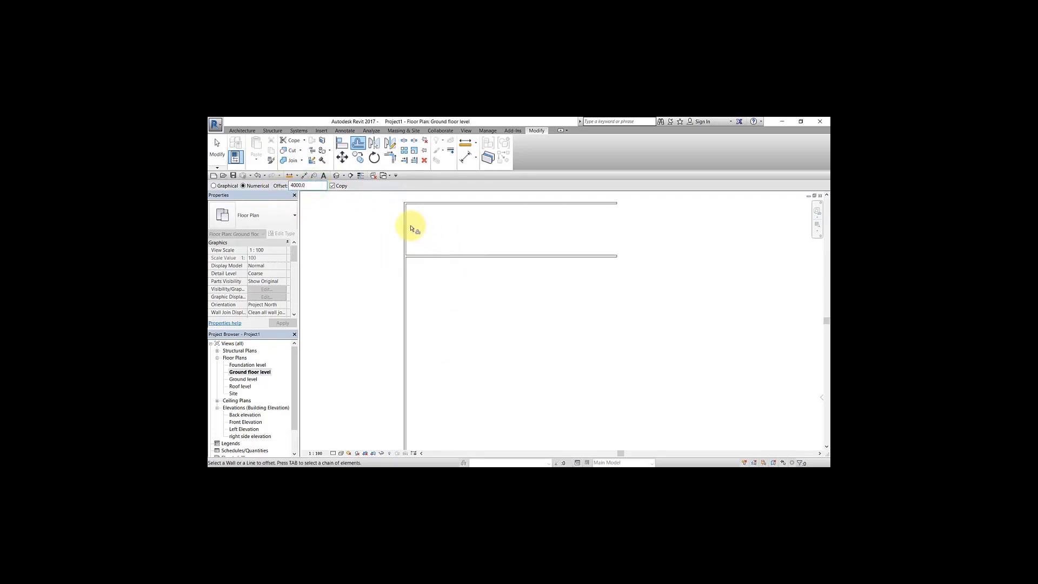
left_click(407, 230)
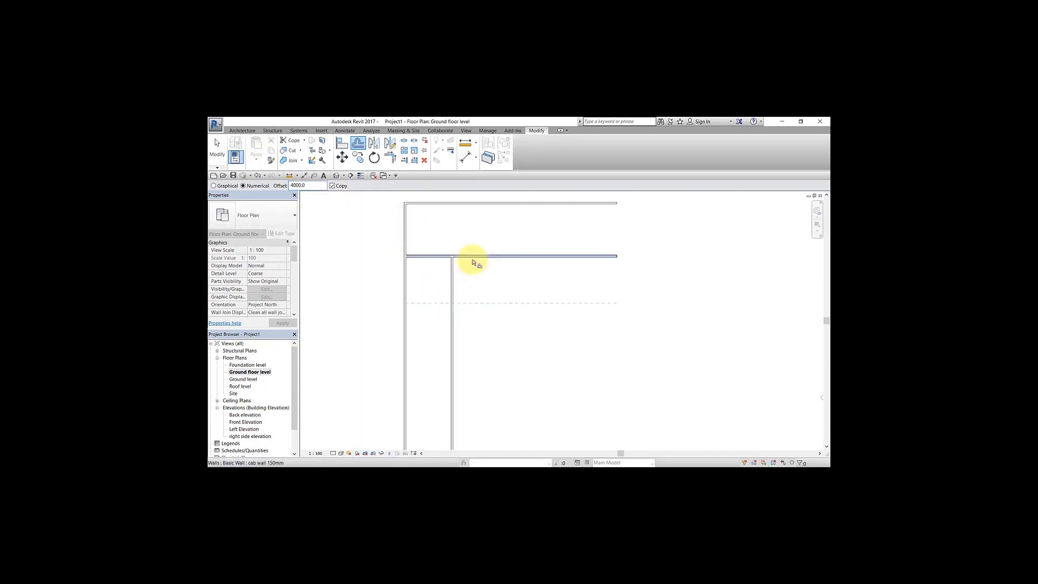
middle_click_drag(472, 262, 479, 304)
key("Escape")
Step: Extend the upper end of the new inner vertical wall up to the top horizontal wall
left_click(458, 301)
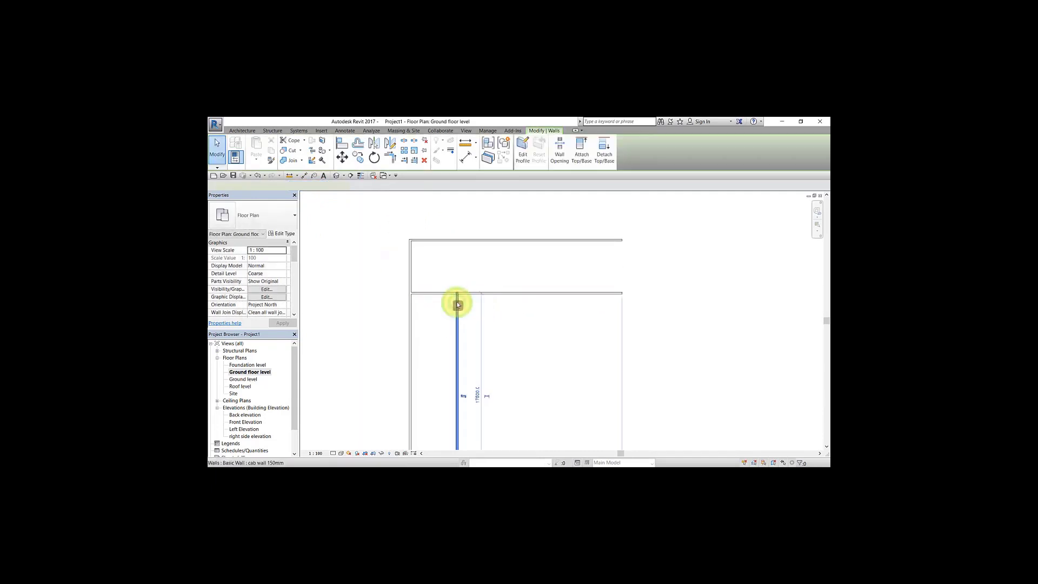
left_click_drag(458, 295, 459, 238)
left_click(473, 227)
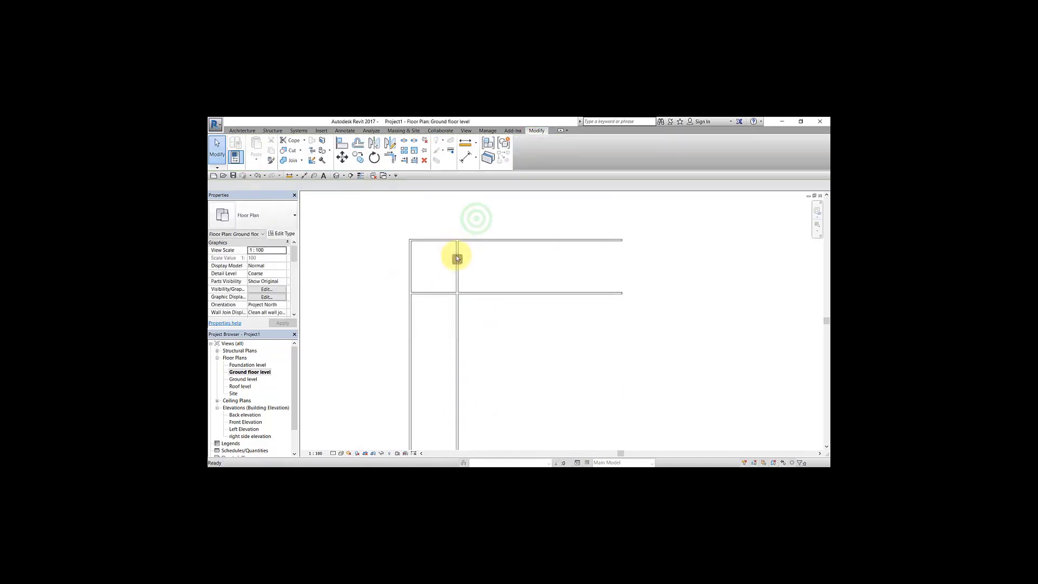
Step: Offset a copy of the inner vertical wall 1200 mm to the right, and offset another copy to the right of that one
scroll(460, 254, "up", 2)
middle_click_drag(461, 255, 472, 251)
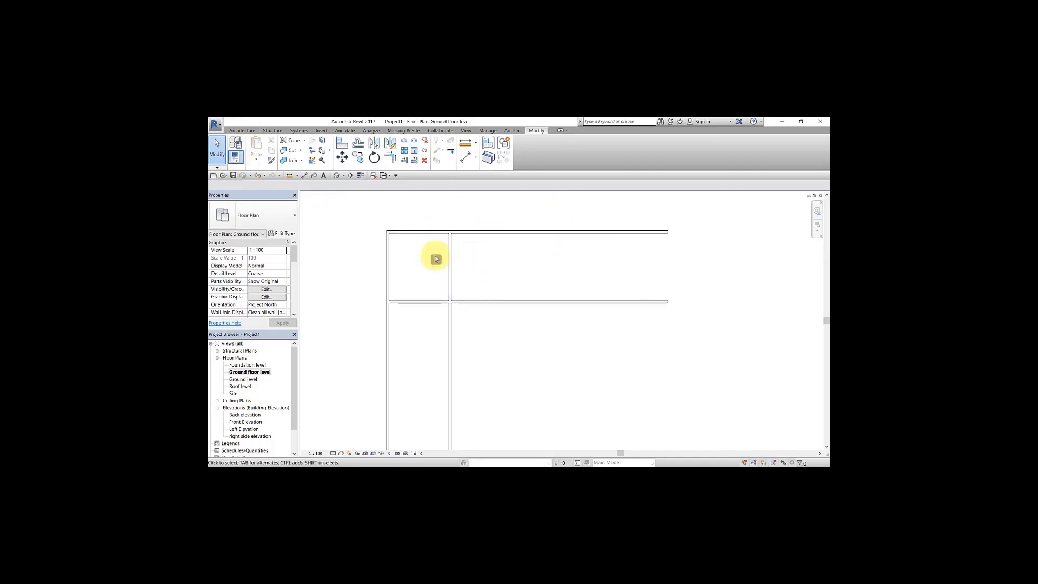
left_click(450, 253)
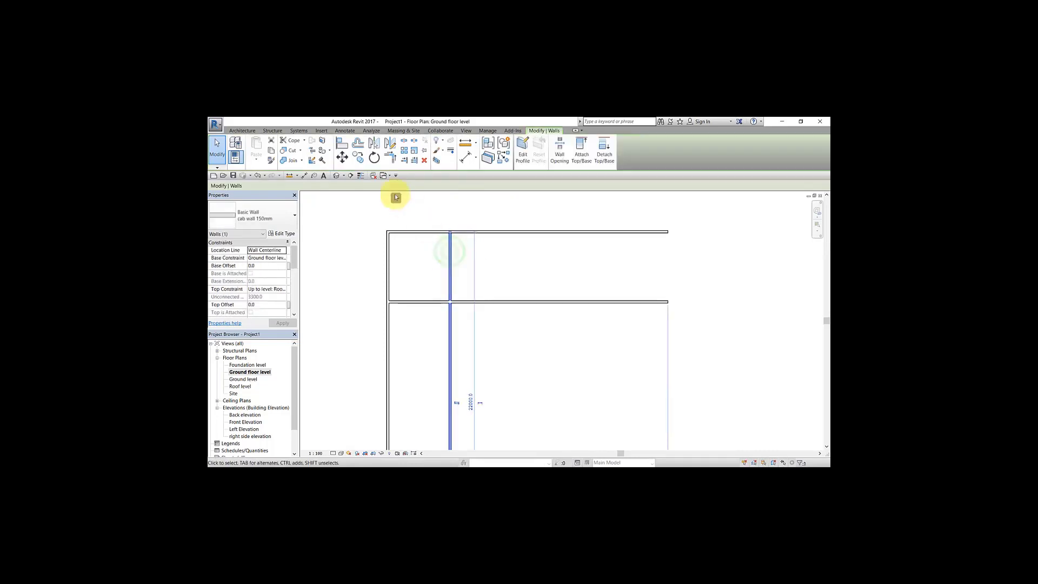
left_click(359, 143)
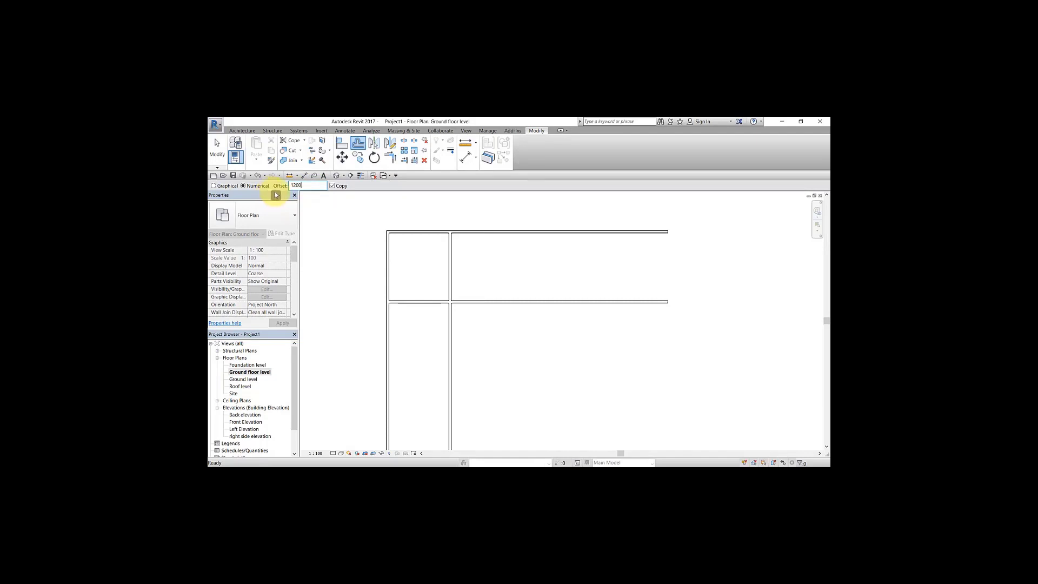
left_click(452, 268)
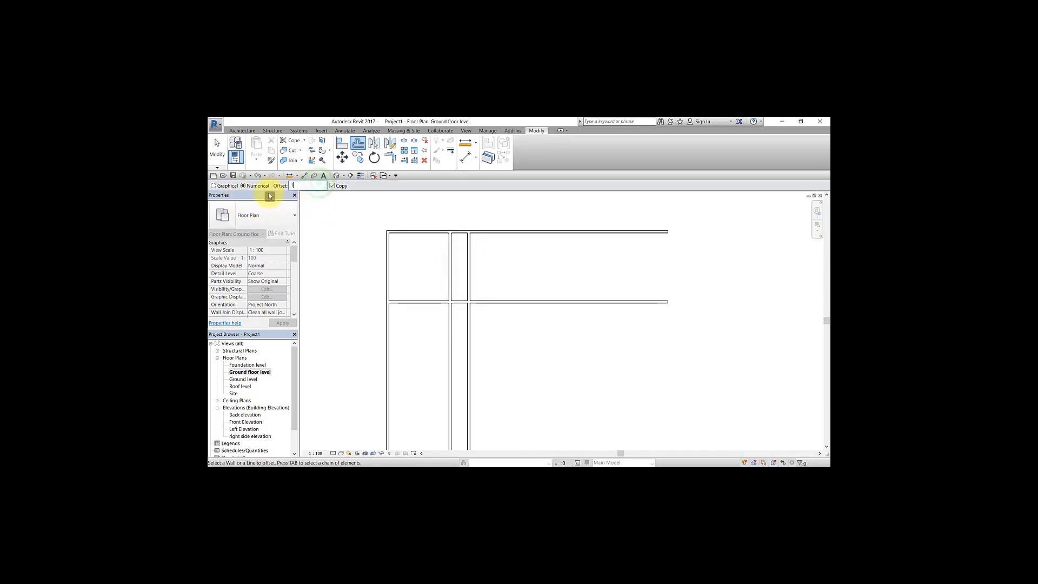
left_click(471, 274)
key("Escape")
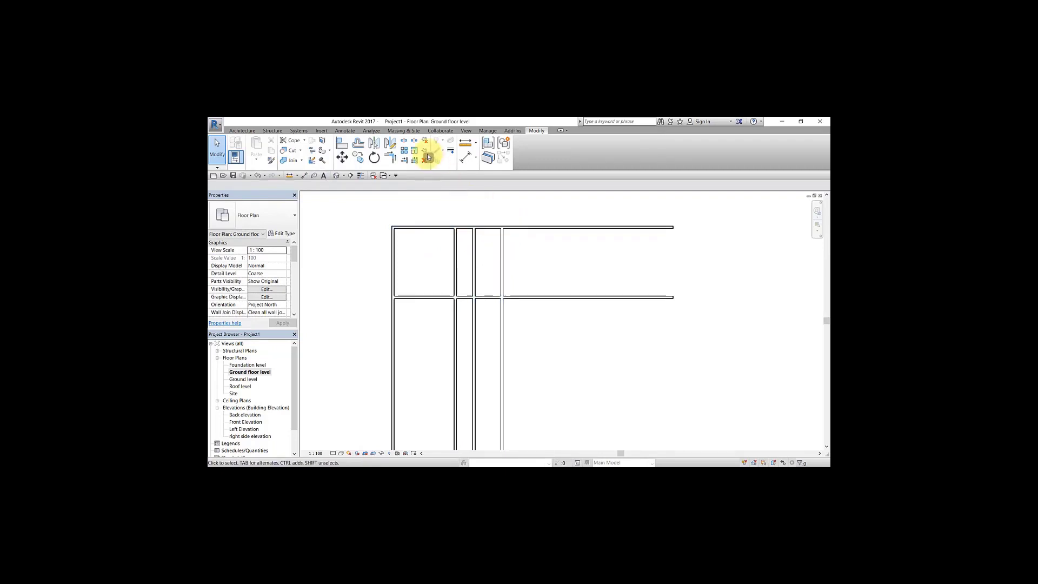
Step: Trim the top horizontal wall and the rightmost vertical wall to a corner, removing the horizontal overhang
left_click(391, 157)
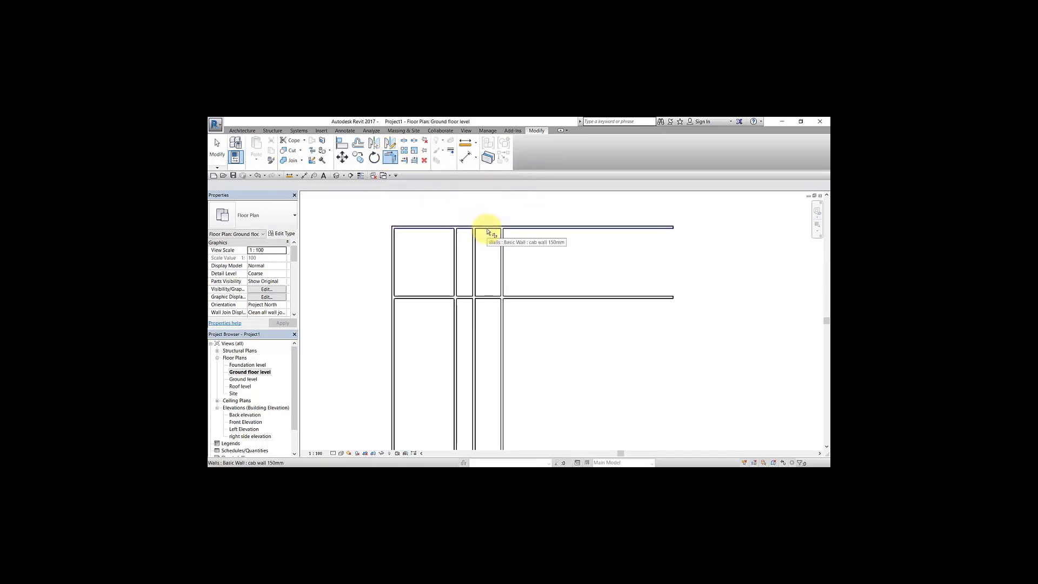
left_click(488, 231)
left_click(502, 238)
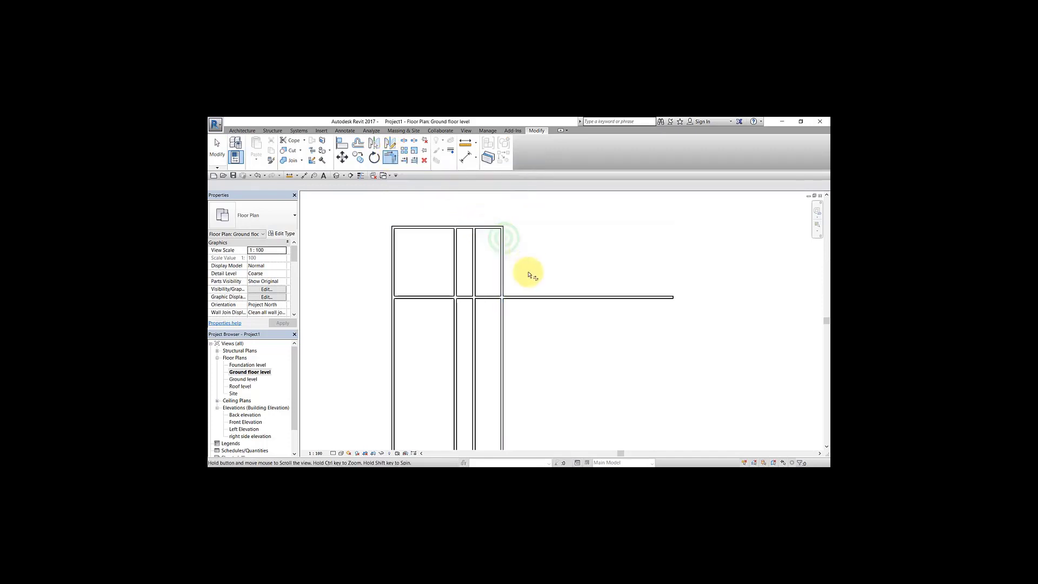
Step: Trim the second horizontal wall back to the rightmost vertical wall with Trim/Extend Single Element, keeping the part inside the building
mouse_move(528, 275)
middle_mouse_down()
mouse_move(533, 225)
mouse_move(475, 331)
mouse_move(491, 326)
mouse_move(500, 342)
middle_mouse_up()
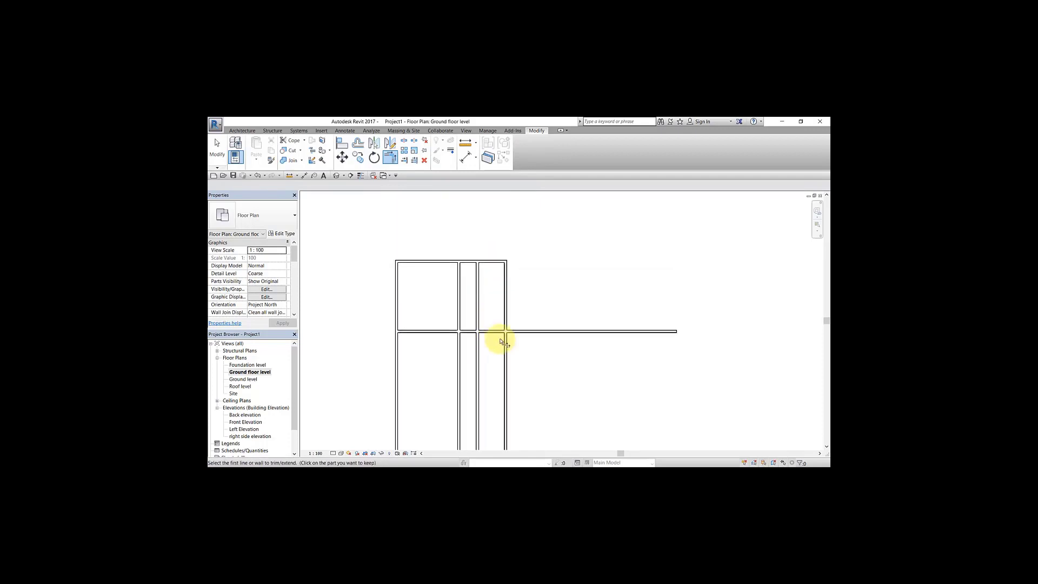
scroll(502, 335, "up", 1)
scroll(506, 324, "up", 2)
scroll(513, 304, "down", 2)
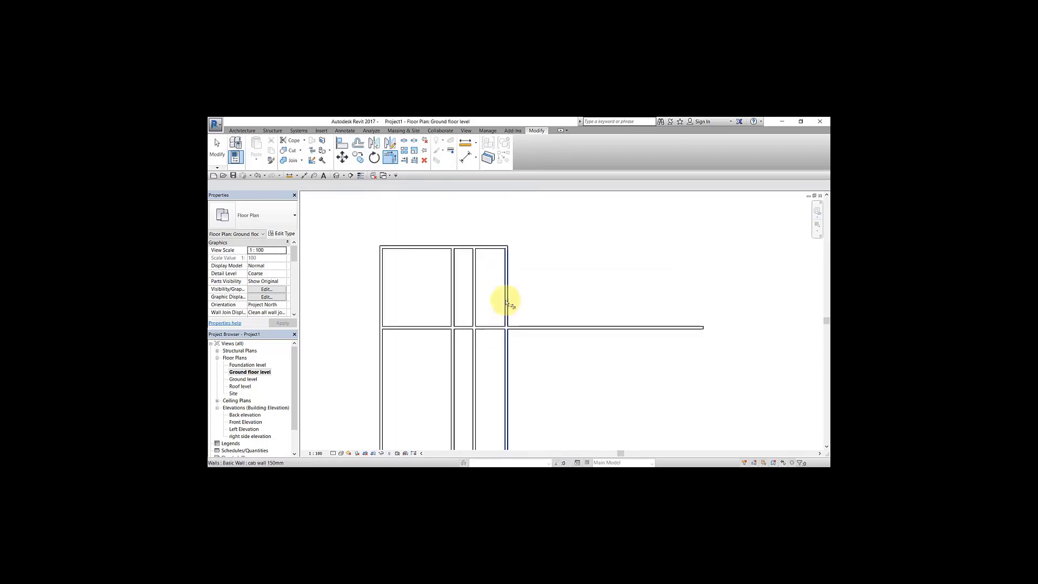
left_click(404, 161)
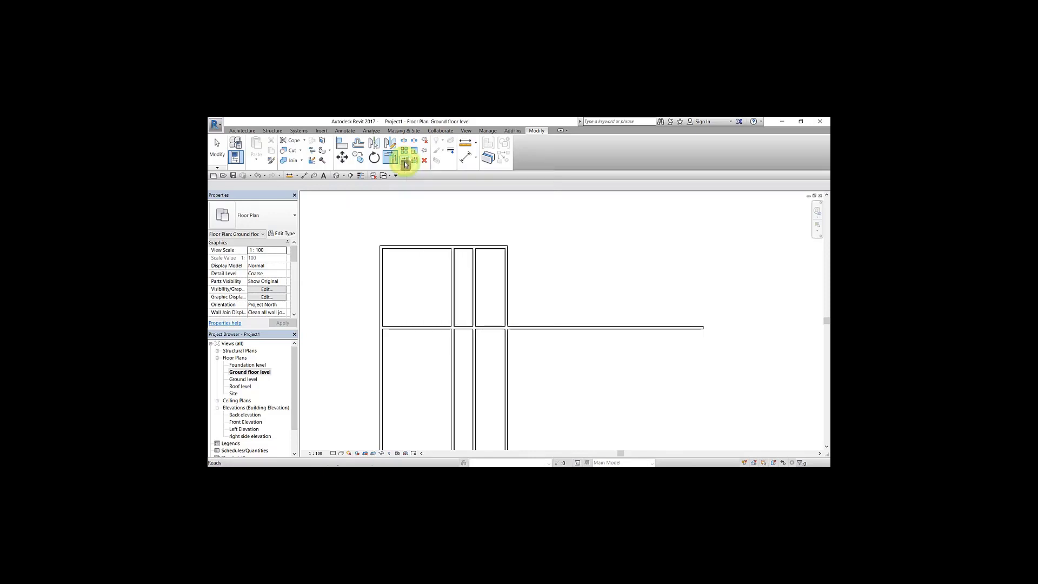
left_click(508, 338)
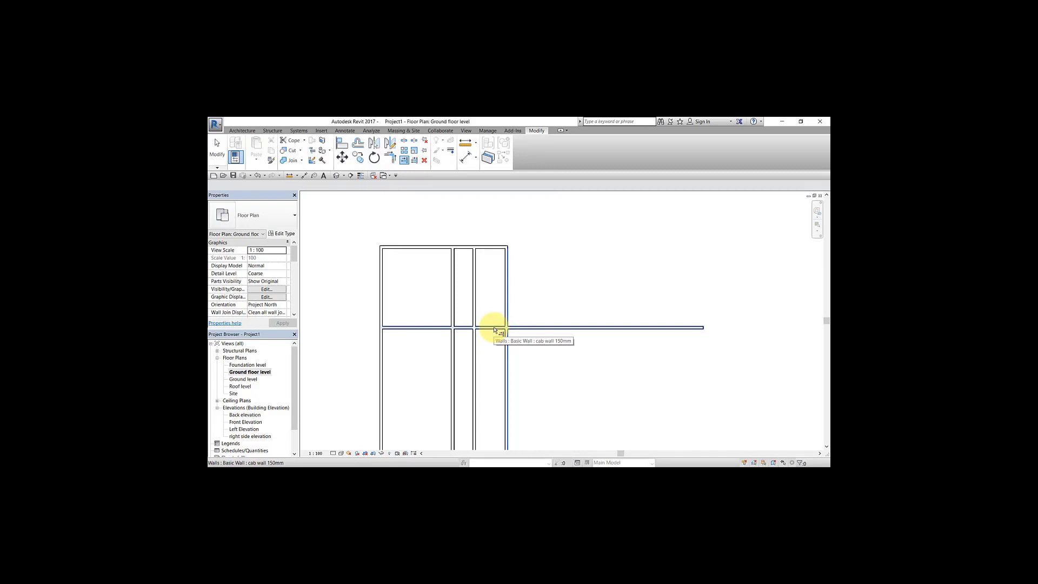
left_click(493, 329)
middle_click_drag(482, 352, 489, 322)
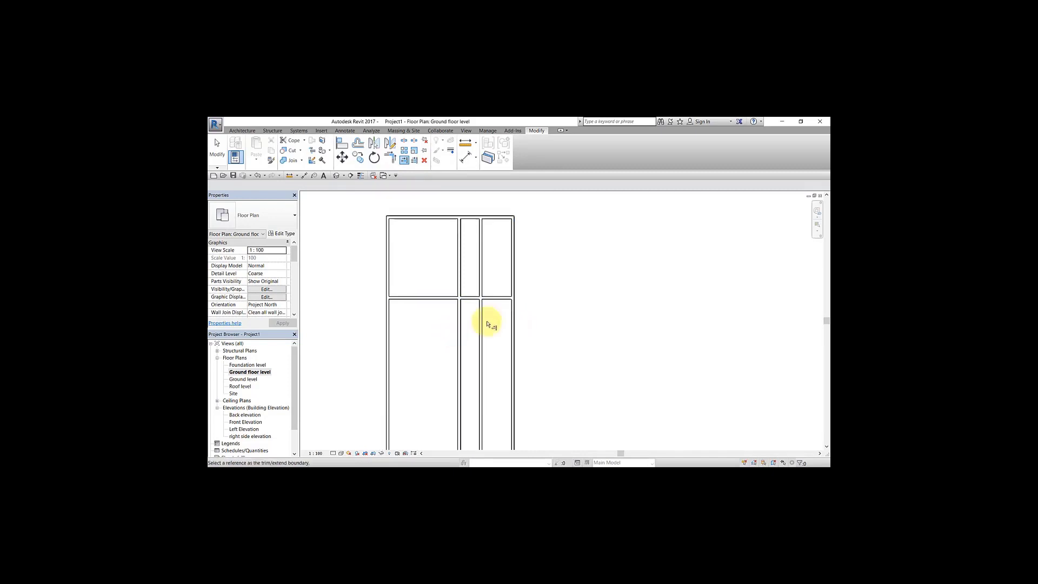
key("Escape")
Step: Offset a copy of the second horizontal wall 1500 mm upward
middle_click_drag(537, 261, 535, 285)
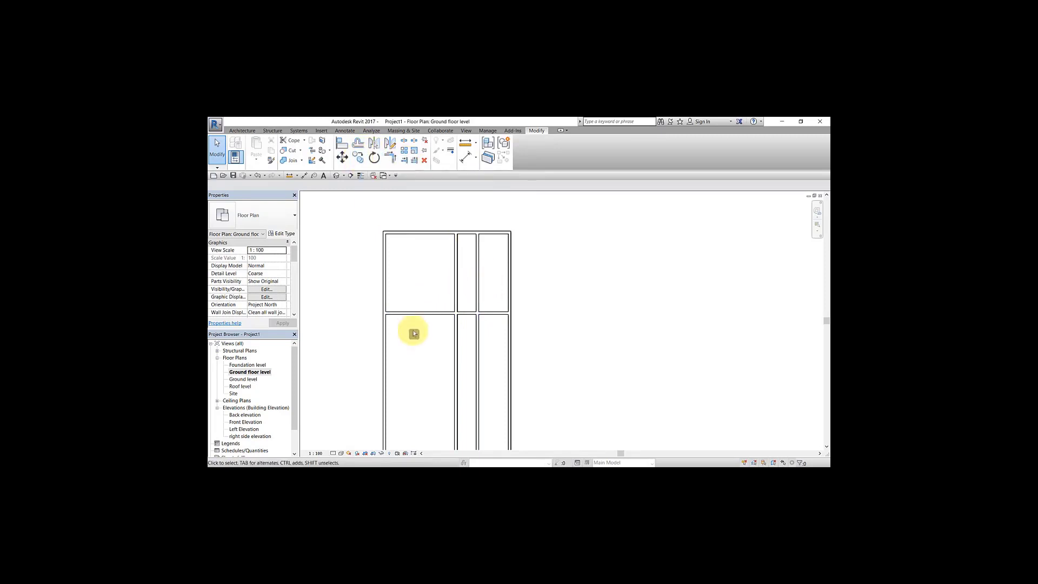
left_click(359, 143)
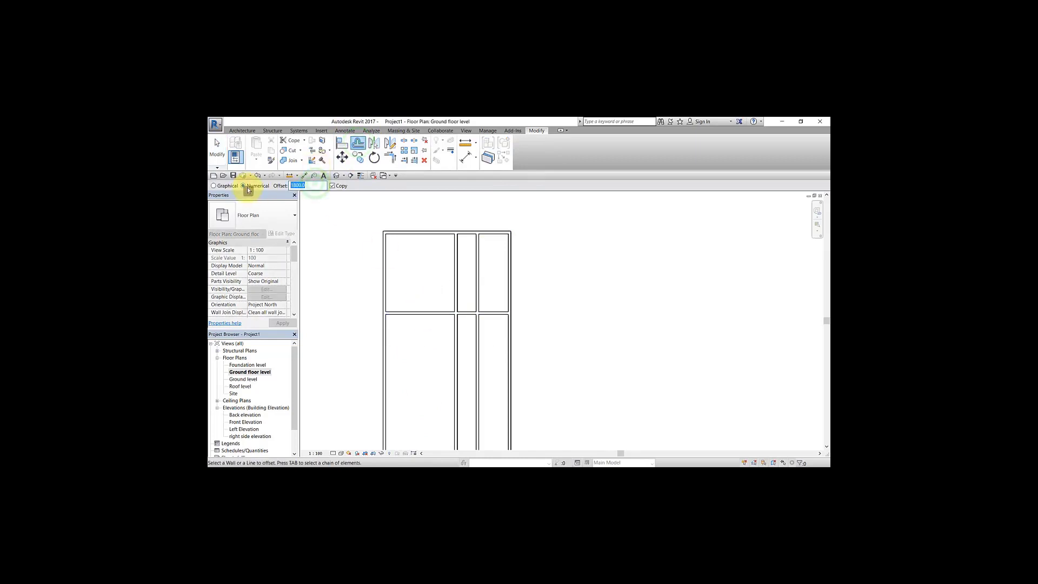
type("0")
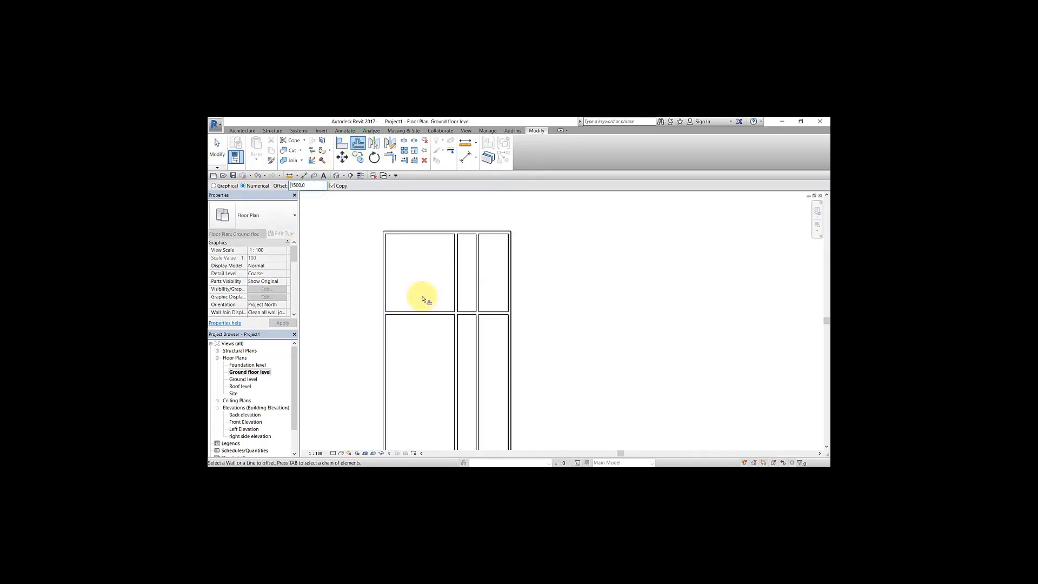
left_click(432, 313)
middle_click_drag(472, 278, 436, 281)
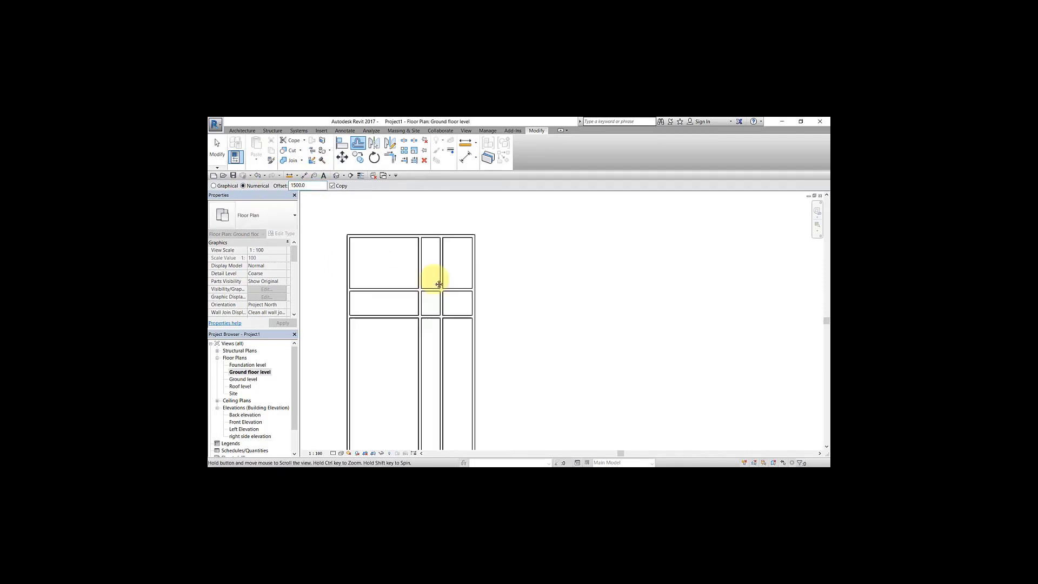
key("Escape")
key("Escape")
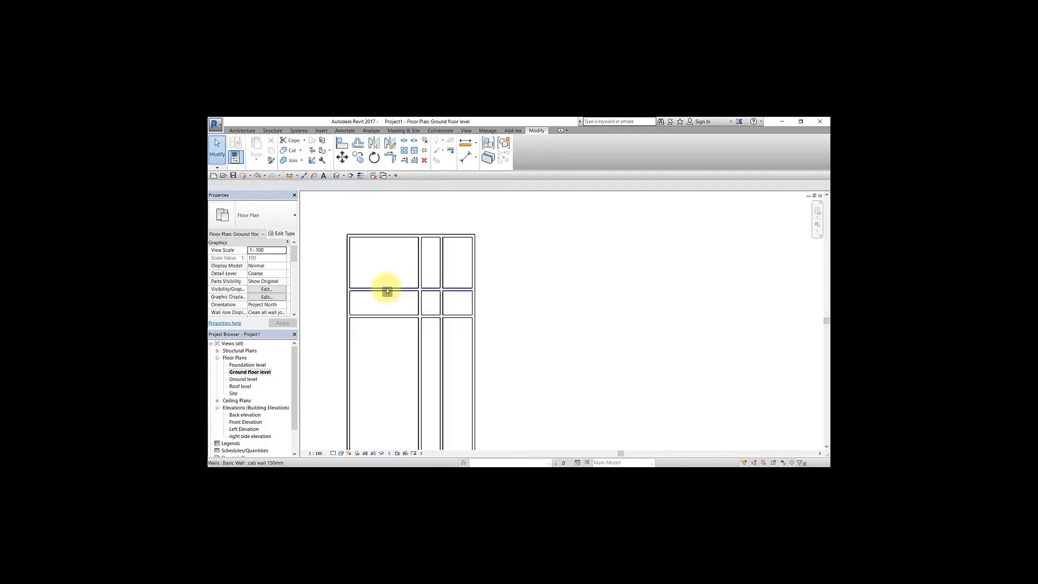
Step: Shorten the new horizontal wall from its left end to the first inner vertical wall
left_click(388, 290)
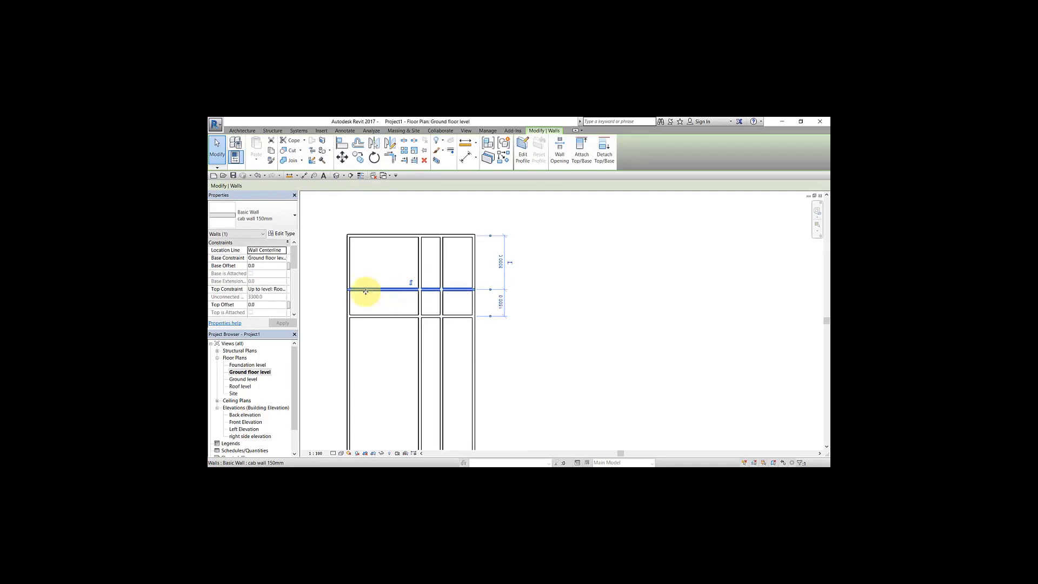
left_click(348, 292)
left_click_drag(348, 292, 420, 290)
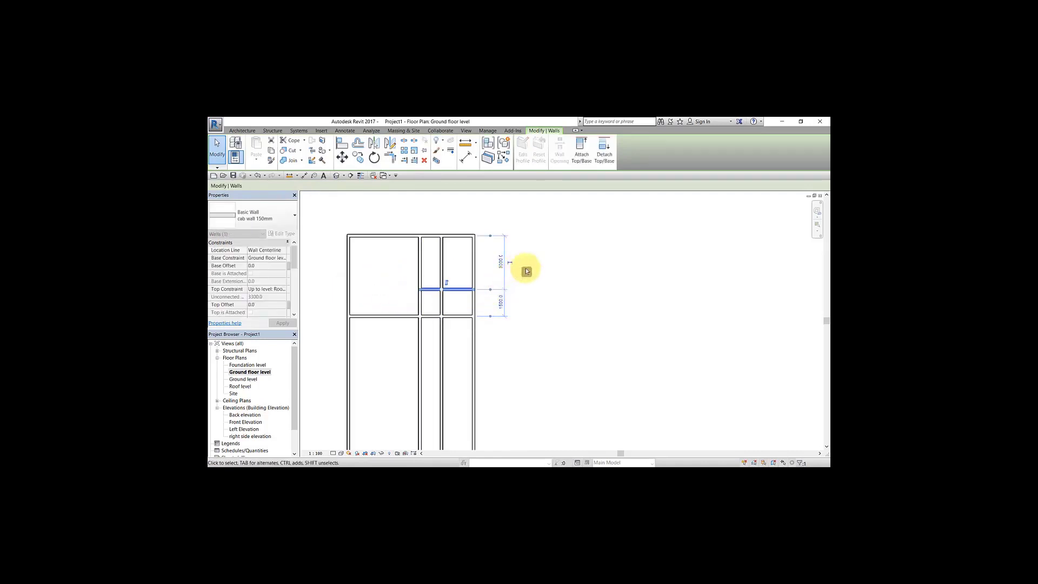
left_click(585, 266)
Step: Trim the second inner vertical wall to the short horizontal wall, keeping only the part above it
middle_click_drag(470, 313, 497, 316)
scroll(476, 305, "down", 1)
scroll(486, 283, "up", 2)
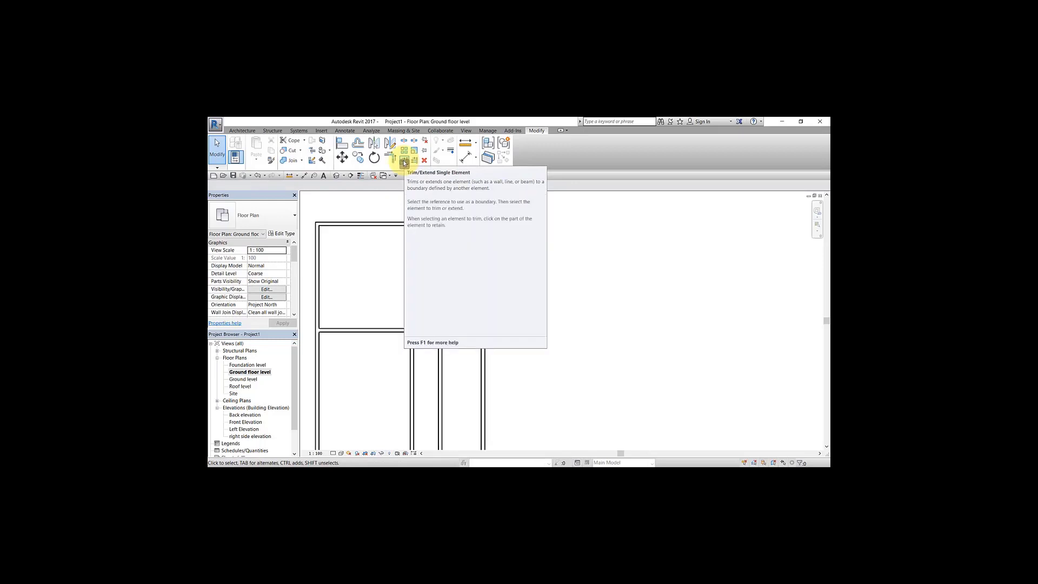
left_click(404, 161)
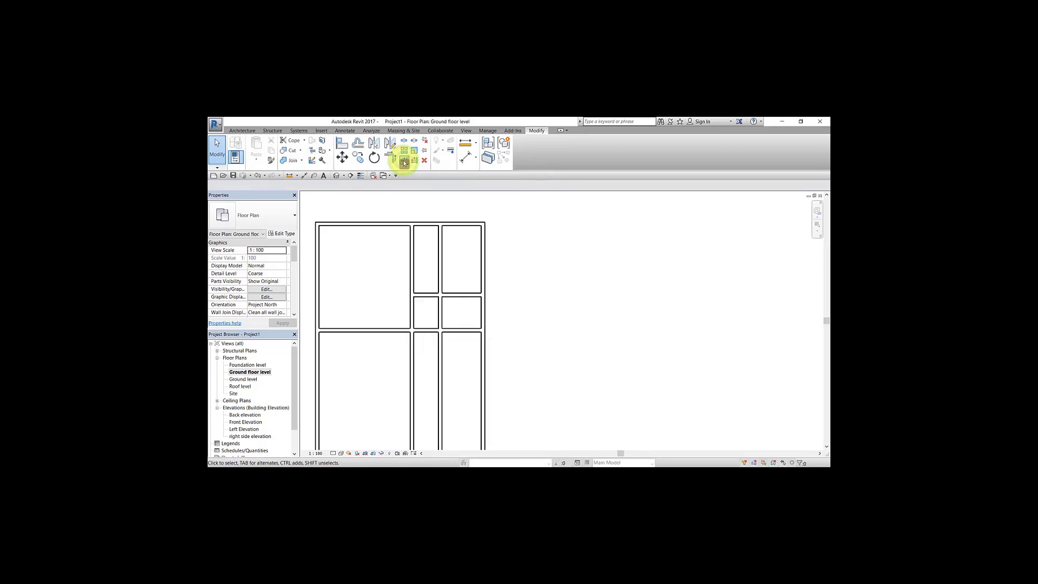
left_click(451, 299)
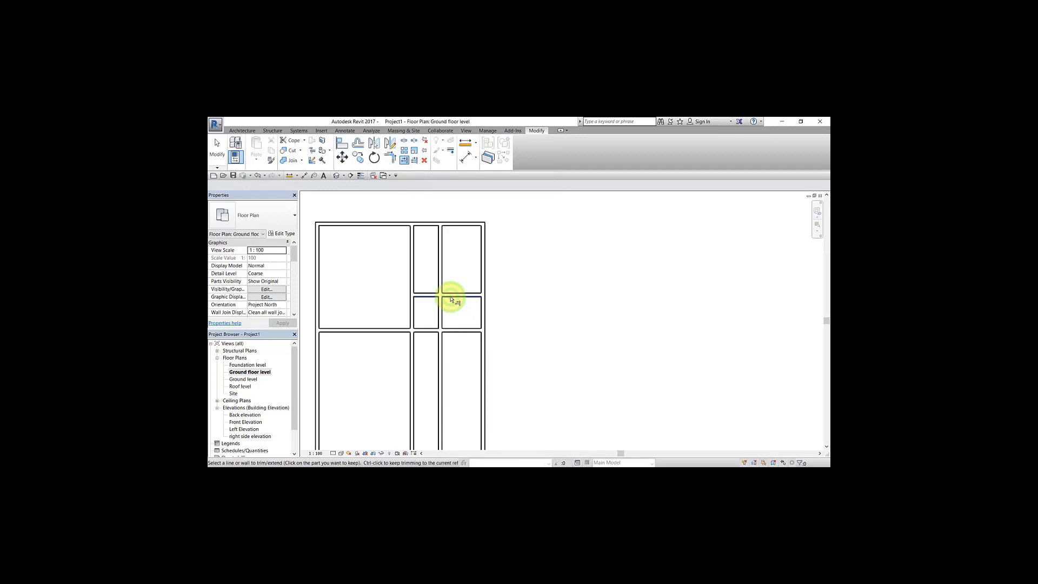
left_click(438, 259)
scroll(447, 287, "down", 3)
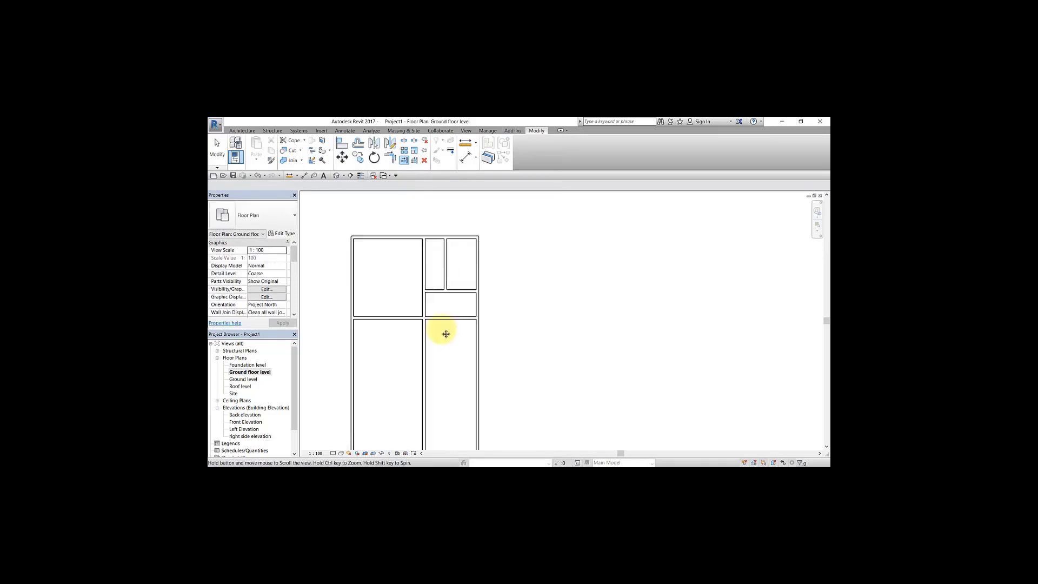
middle_click_drag(442, 331, 444, 271)
key("Escape")
Step: Offset a copy of the full-width horizontal wall below the small rooms 7500 mm downward
scroll(440, 292, "down", 2)
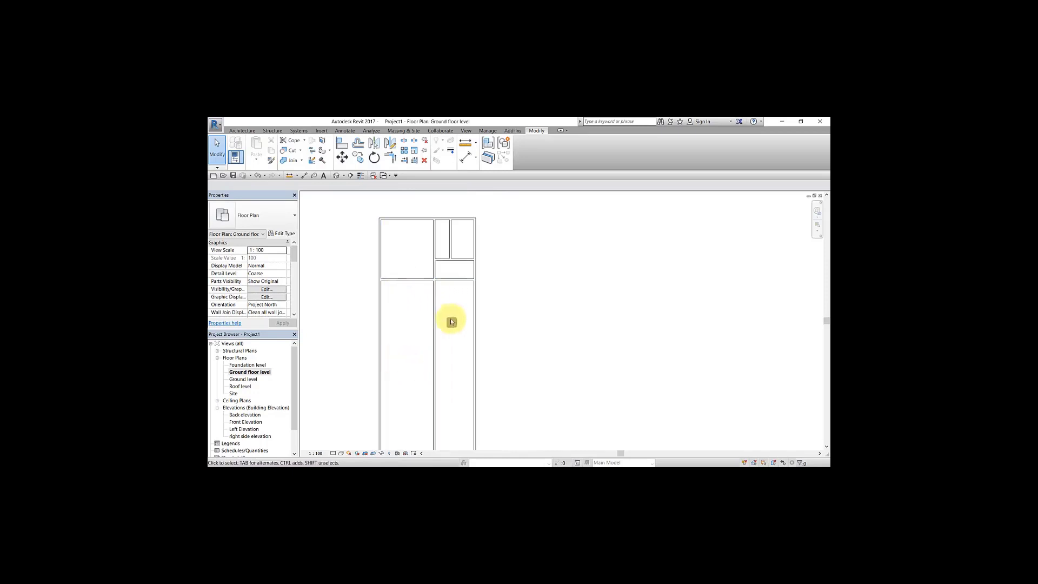
left_click(417, 282)
left_click(360, 142)
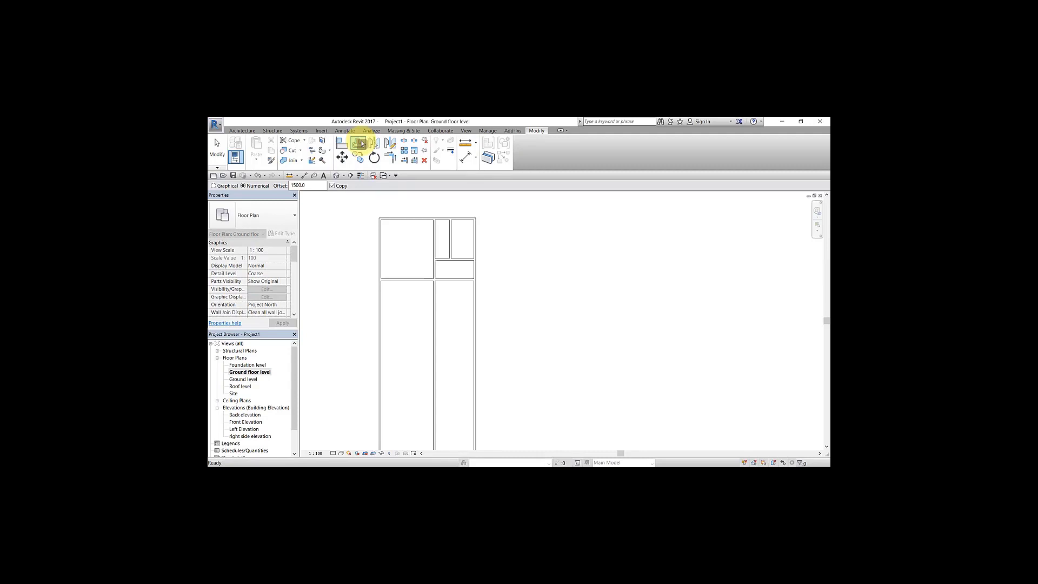
left_click(361, 144)
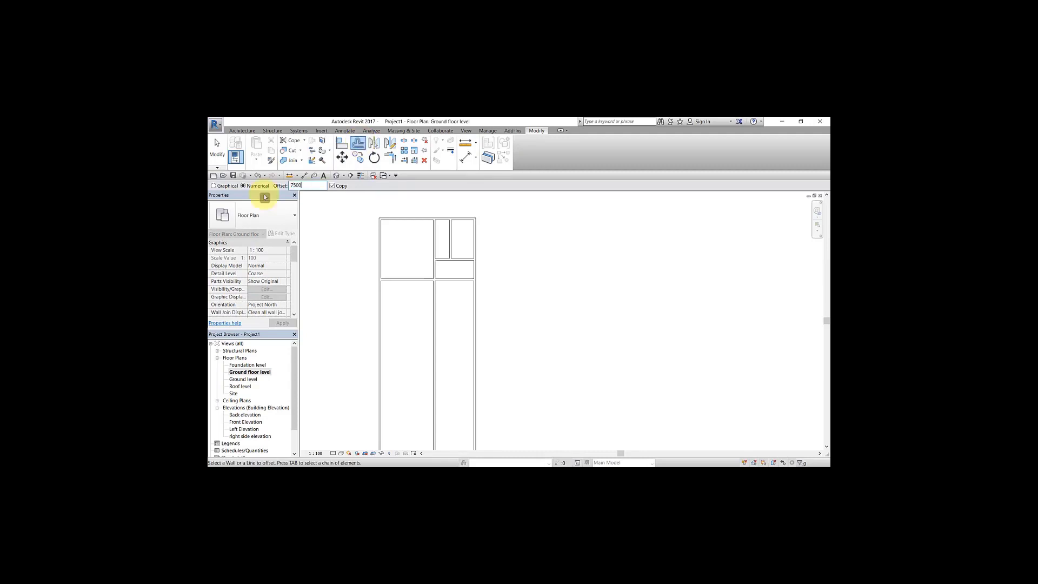
left_click(419, 281)
scroll(416, 315, "down", 2)
mouse_move(398, 352)
middle_mouse_down()
mouse_move(428, 262)
mouse_move(399, 346)
middle_mouse_up()
key("Escape")
scroll(429, 288, "up", 1)
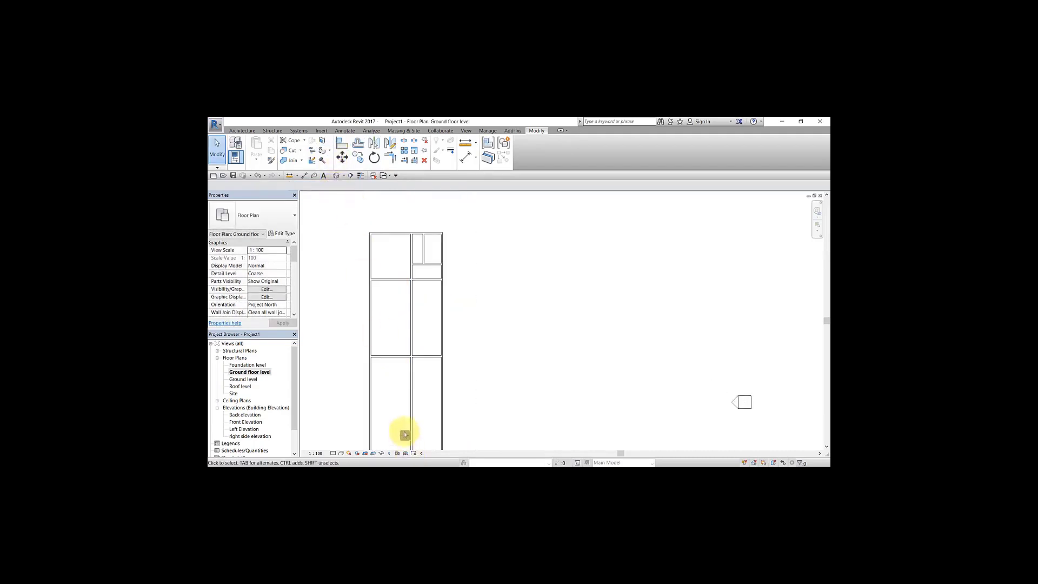
Step: Offset a copy of the lowest horizontal wall 2700 mm downward
left_click(397, 355)
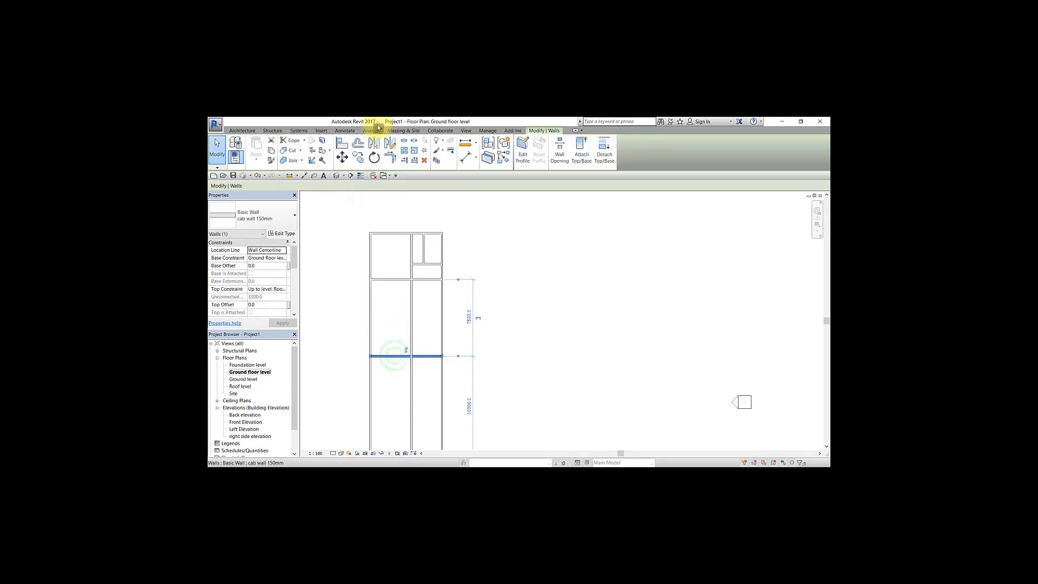
left_click(358, 142)
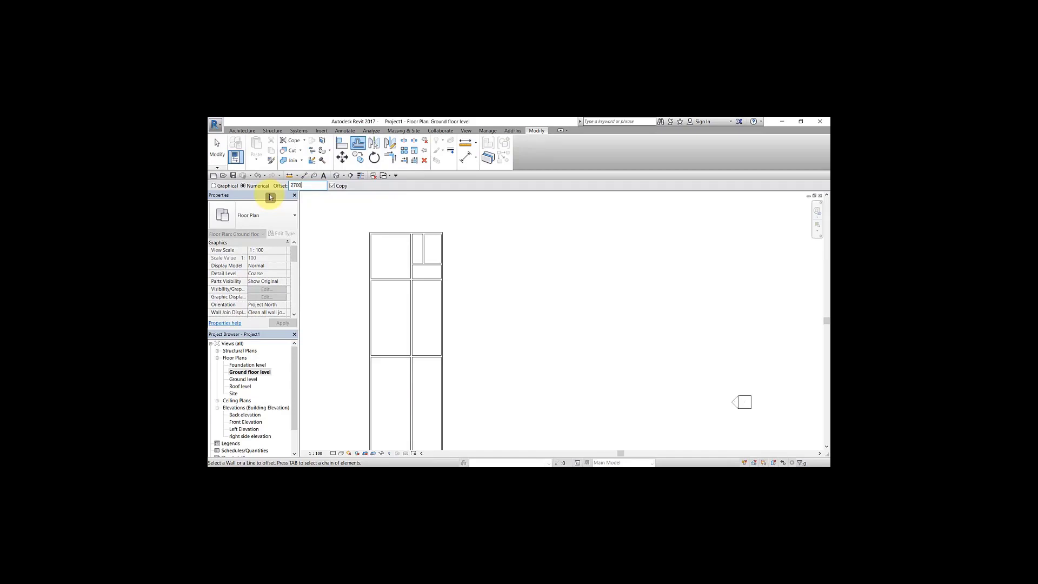
left_click(399, 365)
key("Escape")
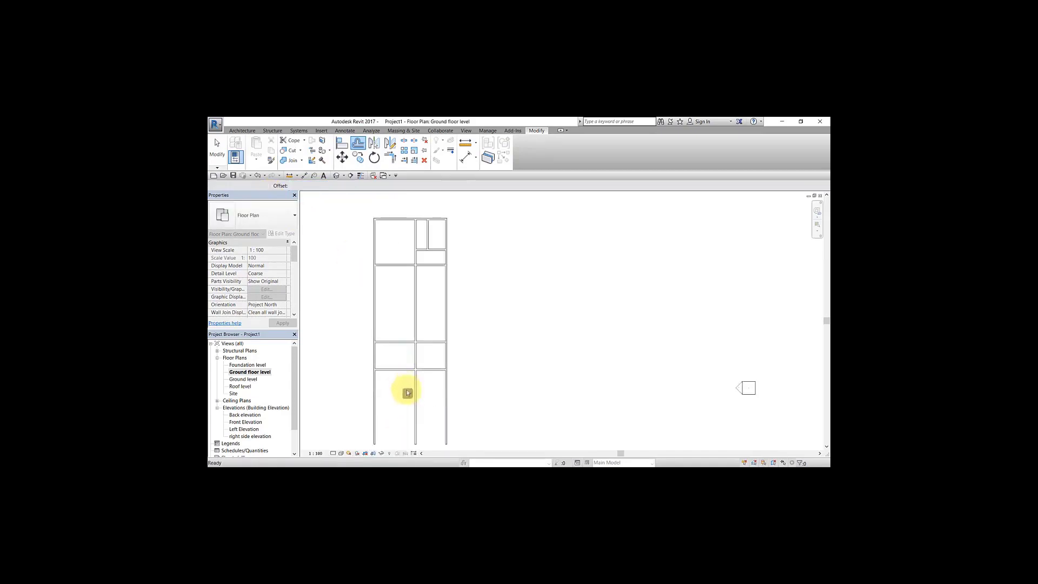
Step: Trim the left and right exterior walls into corners with the lowest horizontal wall, removing their extensions below it
key("Escape")
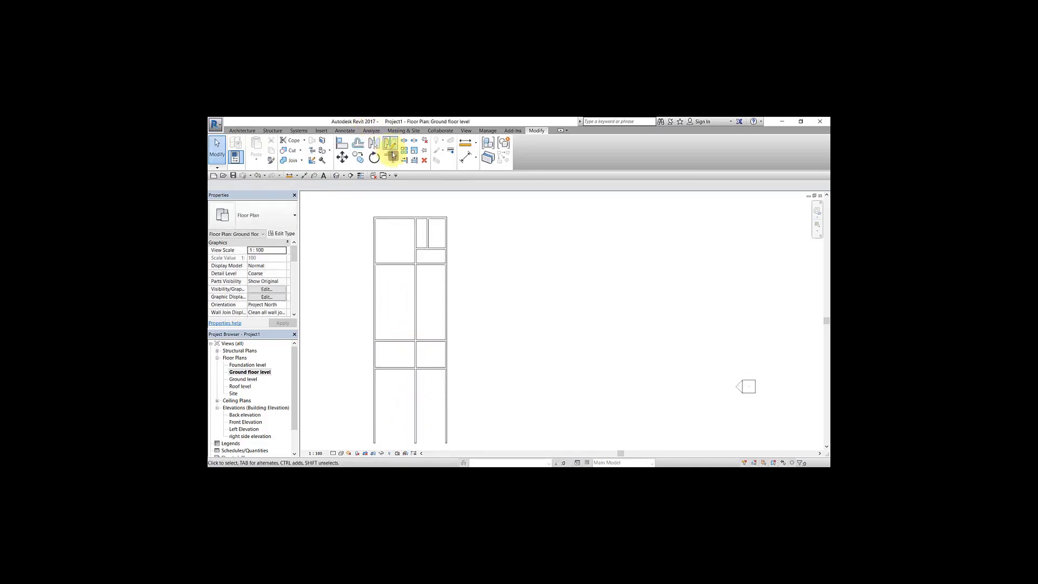
left_click(394, 158)
left_click(375, 355)
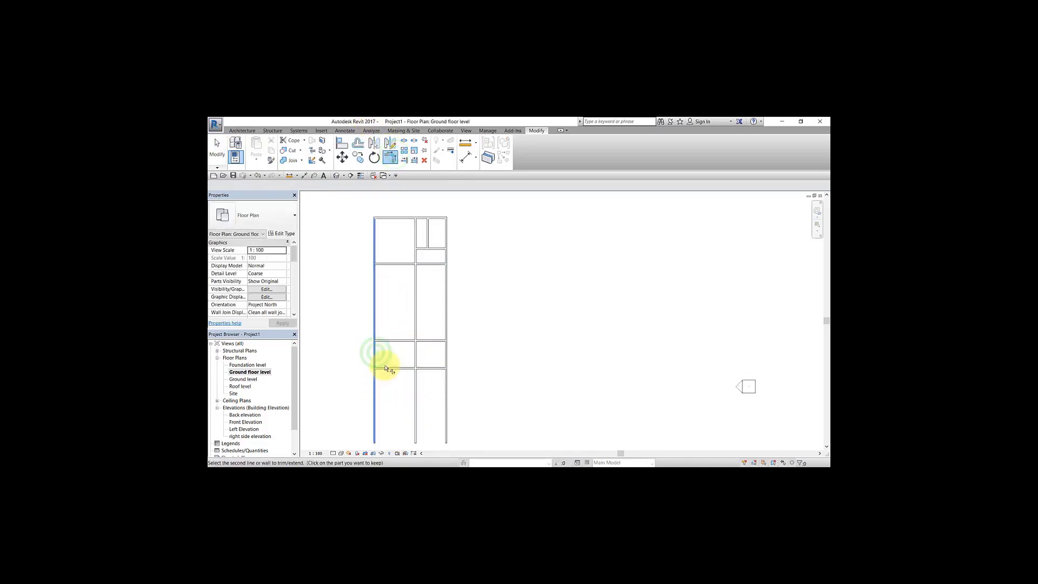
left_click(386, 368)
left_click(431, 369)
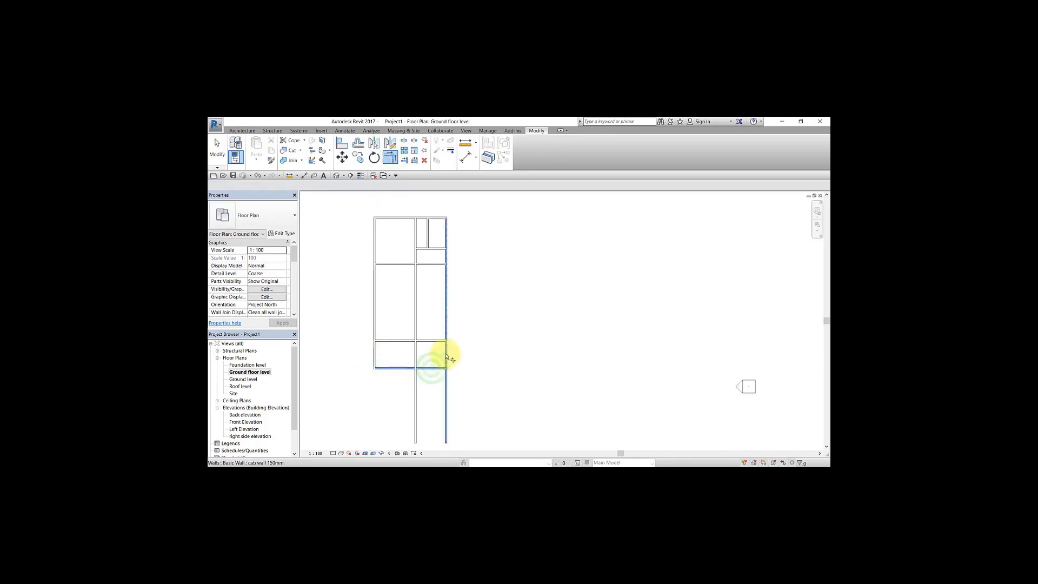
left_click(446, 354)
middle_click_drag(431, 355, 428, 364)
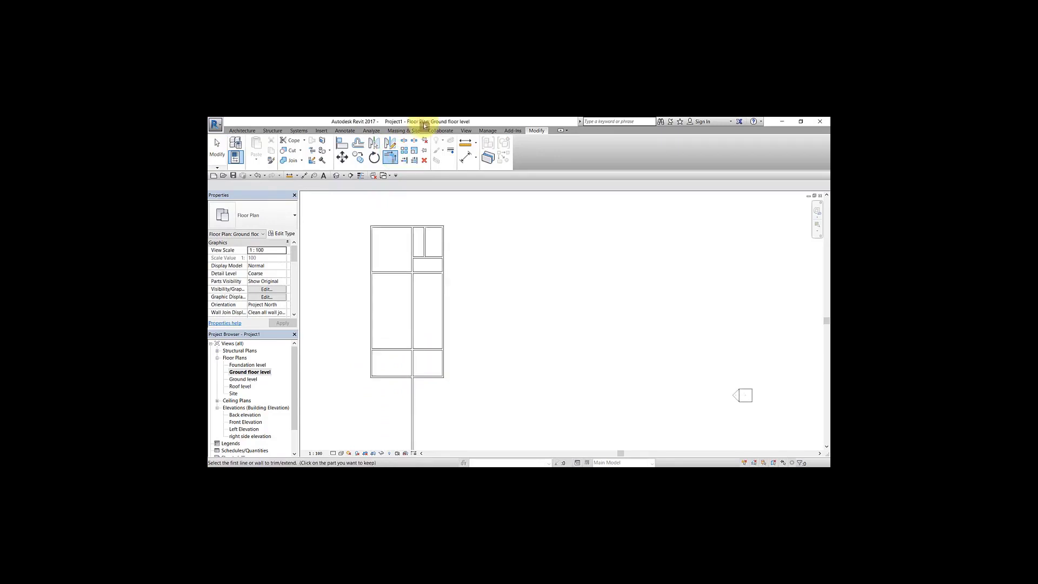
Step: Trim the long inner vertical wall to the full-width horizontal wall below the small rooms, keeping only the part above it
left_click(404, 159)
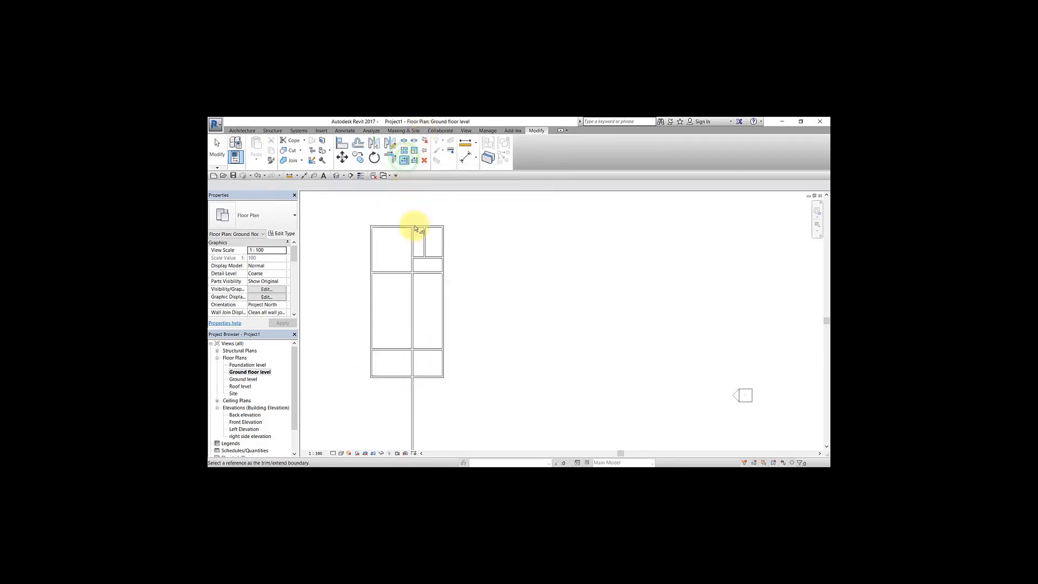
left_click(423, 276)
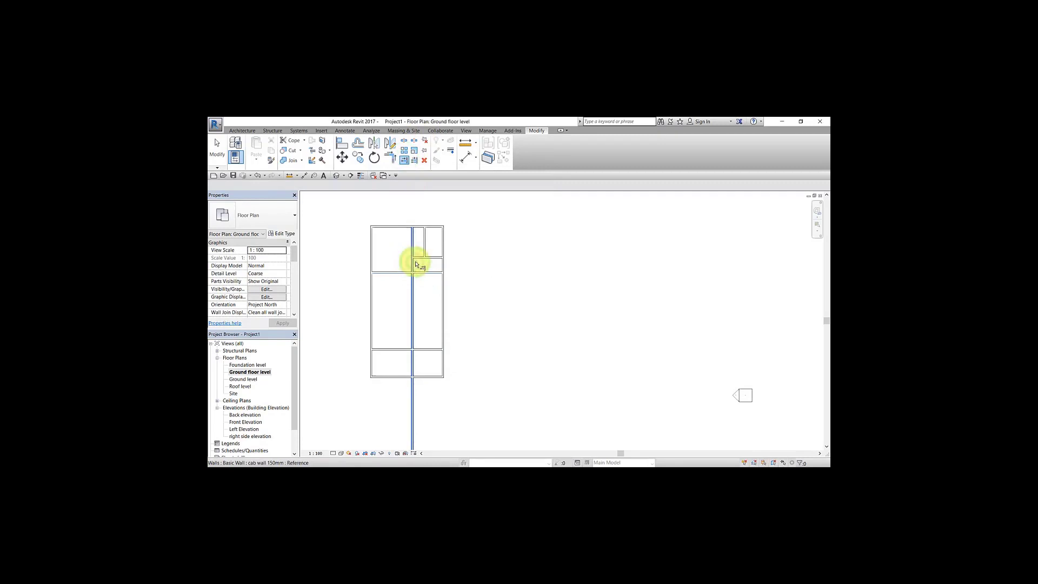
left_click(416, 263)
middle_click_drag(458, 296, 475, 287)
key("Escape")
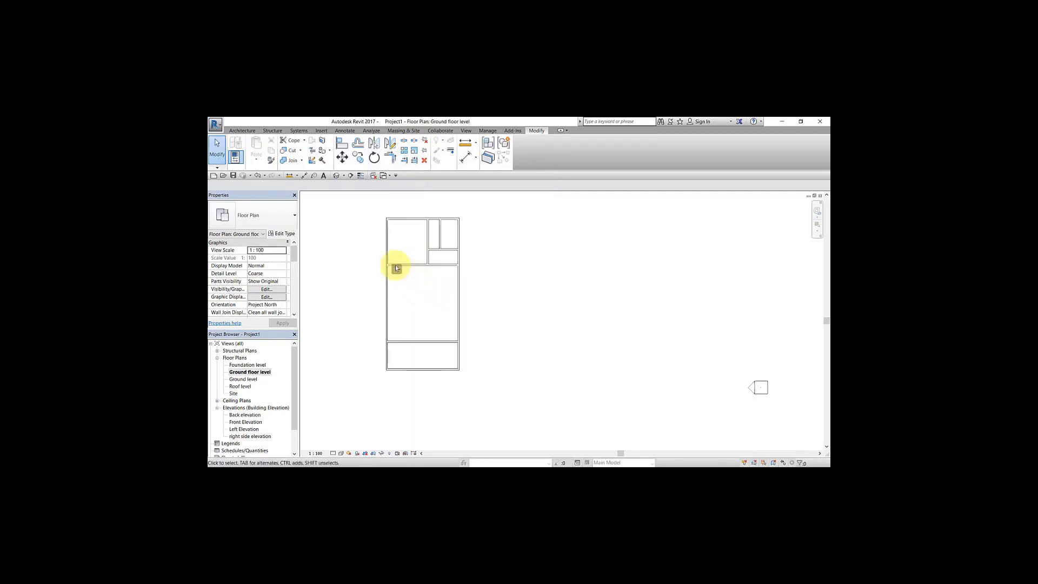
Step: Open the default 3D view to inspect the complete wall layout
scroll(397, 268, "up", 1)
scroll(405, 257, "down", 2)
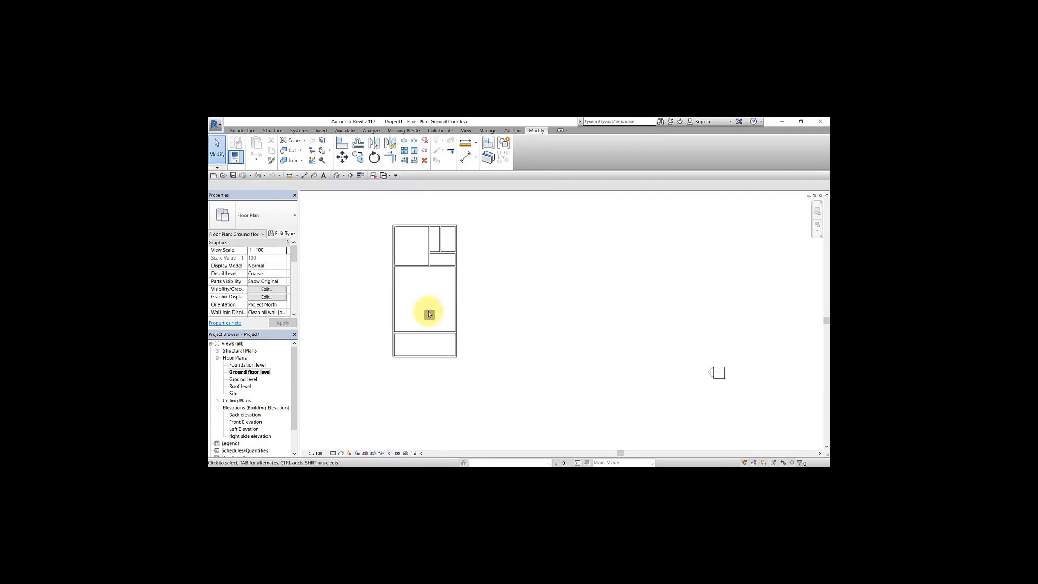
middle_click_drag(437, 309, 447, 314)
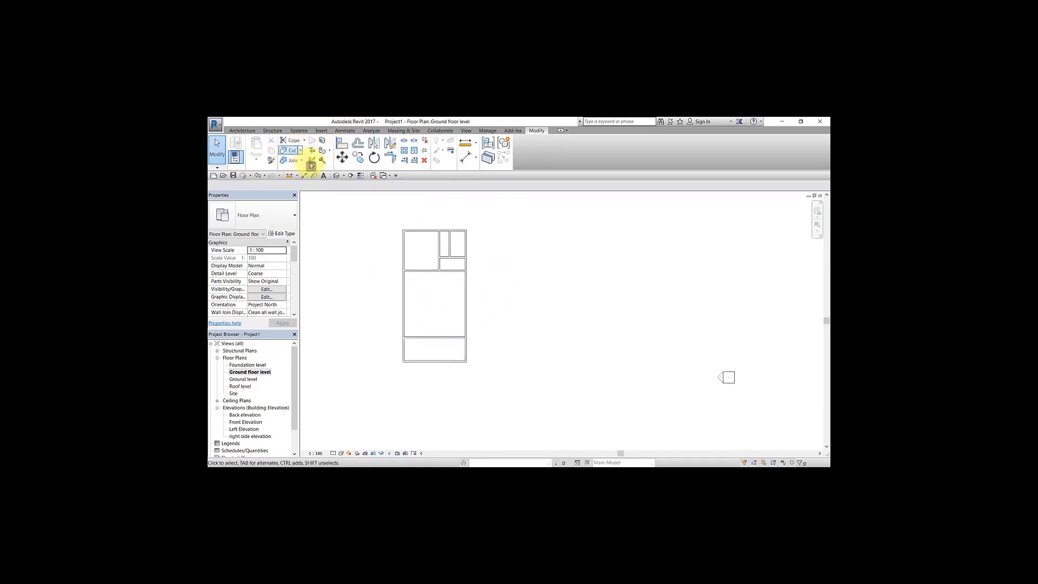
left_click(338, 176)
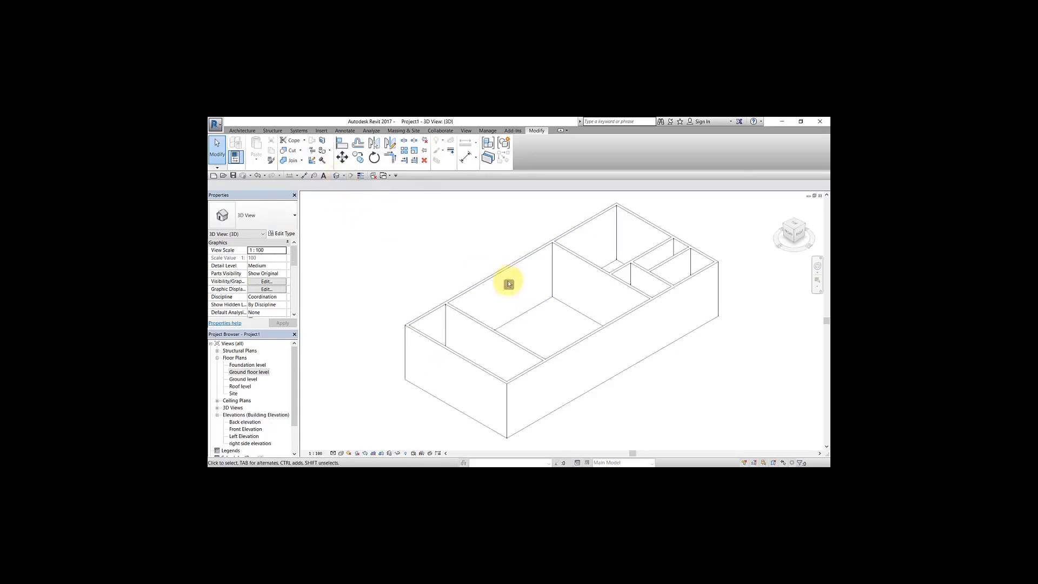
scroll(465, 270, "down", 3)
middle_click_drag(558, 313, 534, 318)
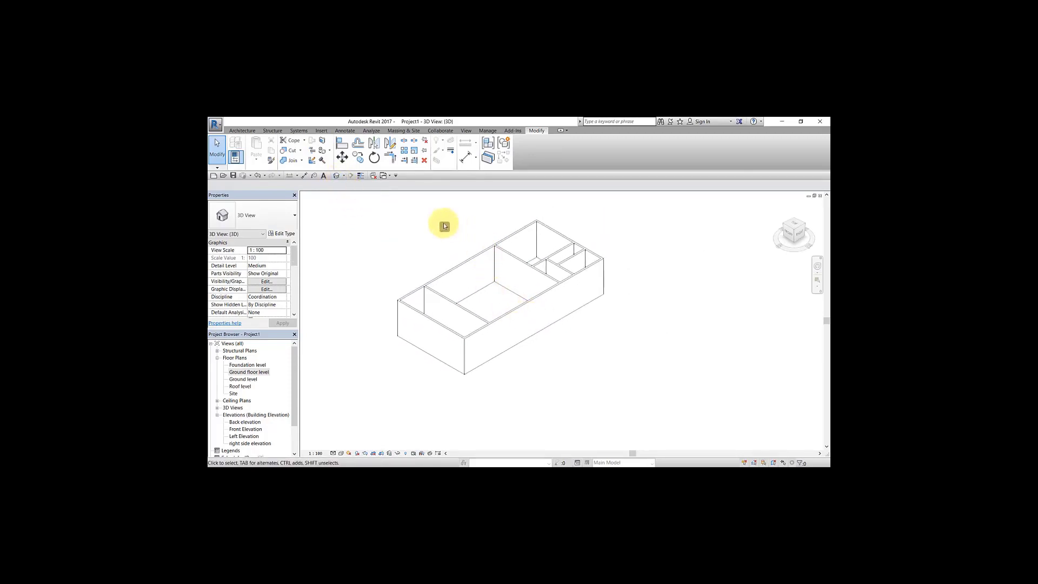
middle_click_drag(420, 265, 389, 260)
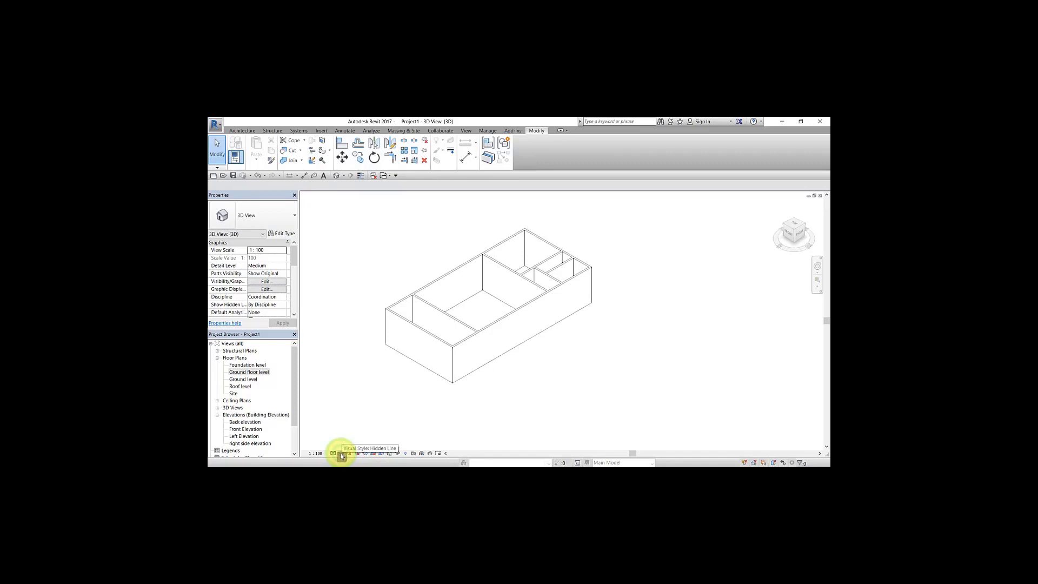
Step: Preview the 3D model in the Wireframe, Shaded, Consistent Colors and Realistic visual styles, ending back on Hidden Line
left_click(341, 454)
left_click(355, 405)
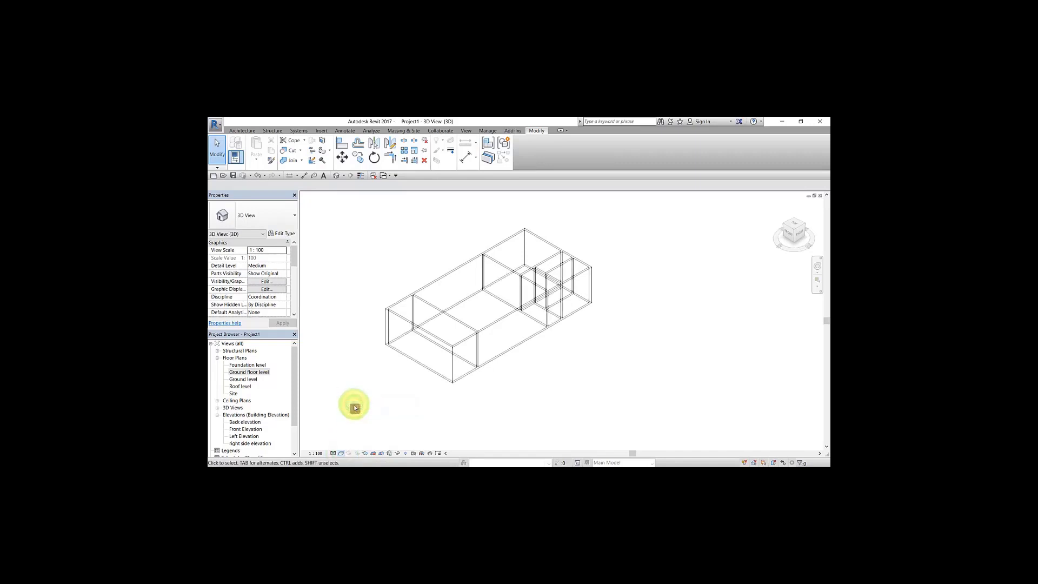
left_click(342, 454)
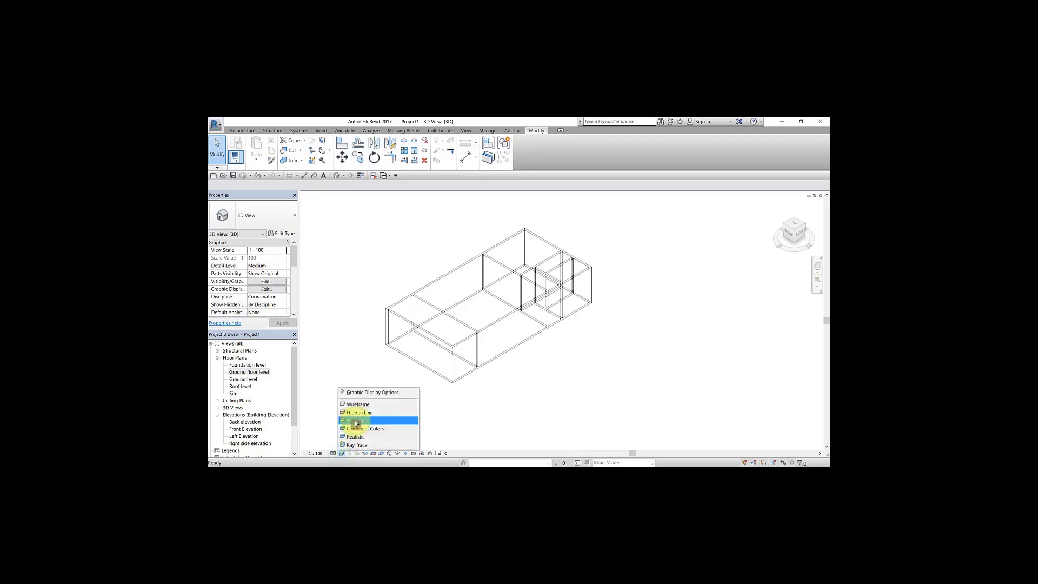
left_click(356, 422)
left_click(342, 456)
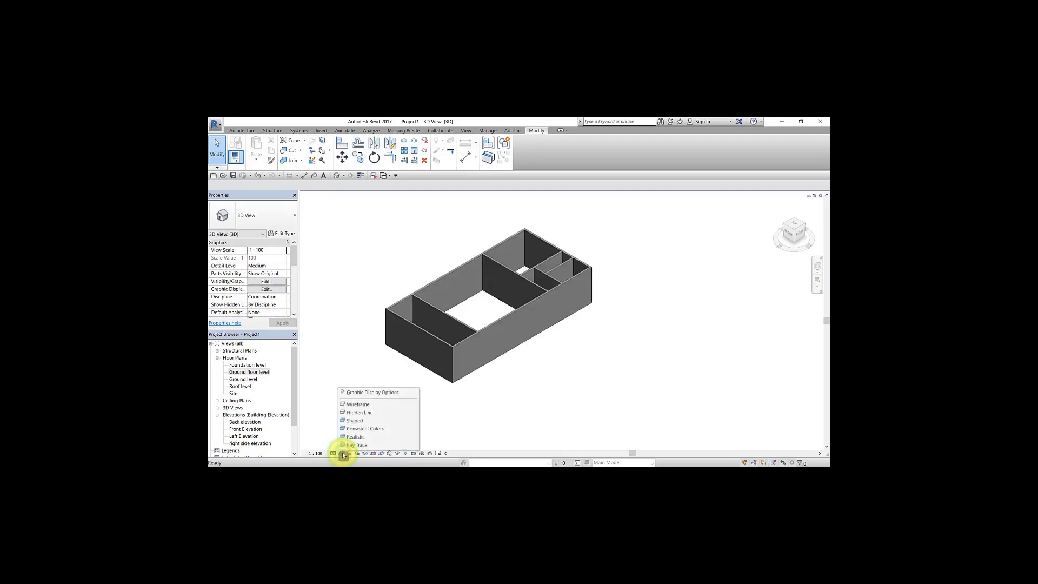
left_click(355, 430)
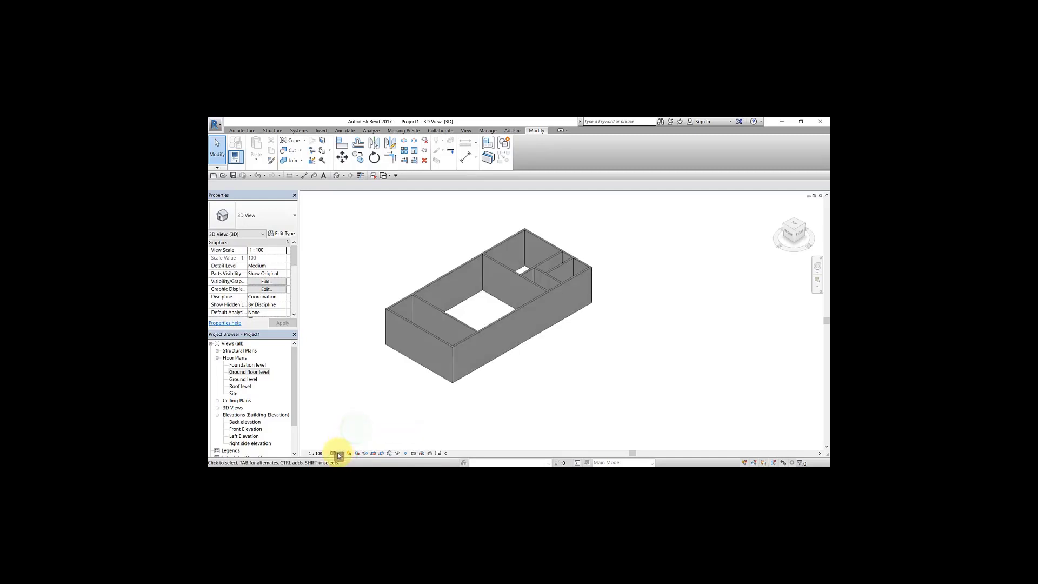
left_click(339, 455)
left_click(352, 437)
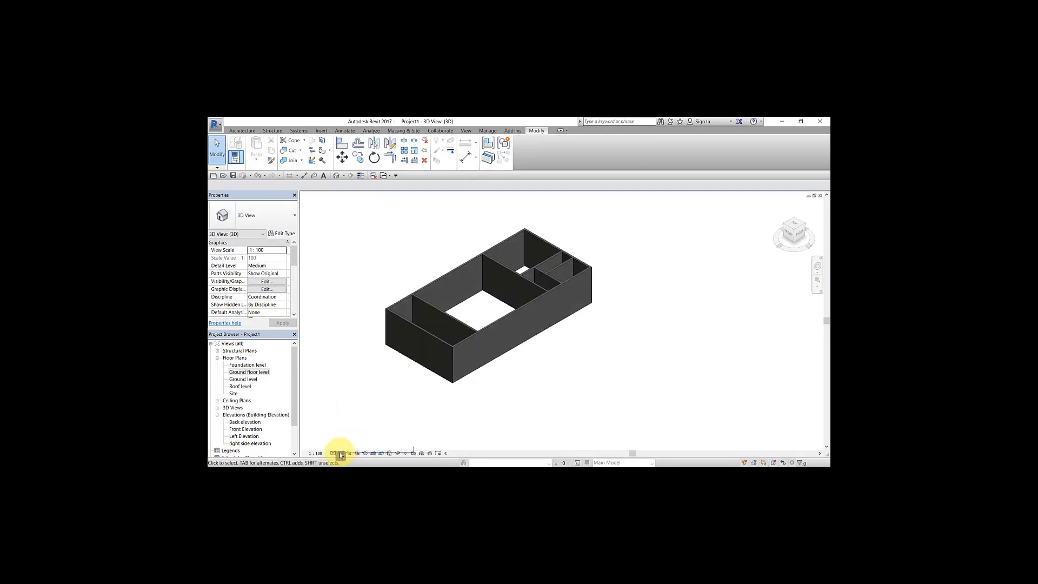
left_click(340, 456)
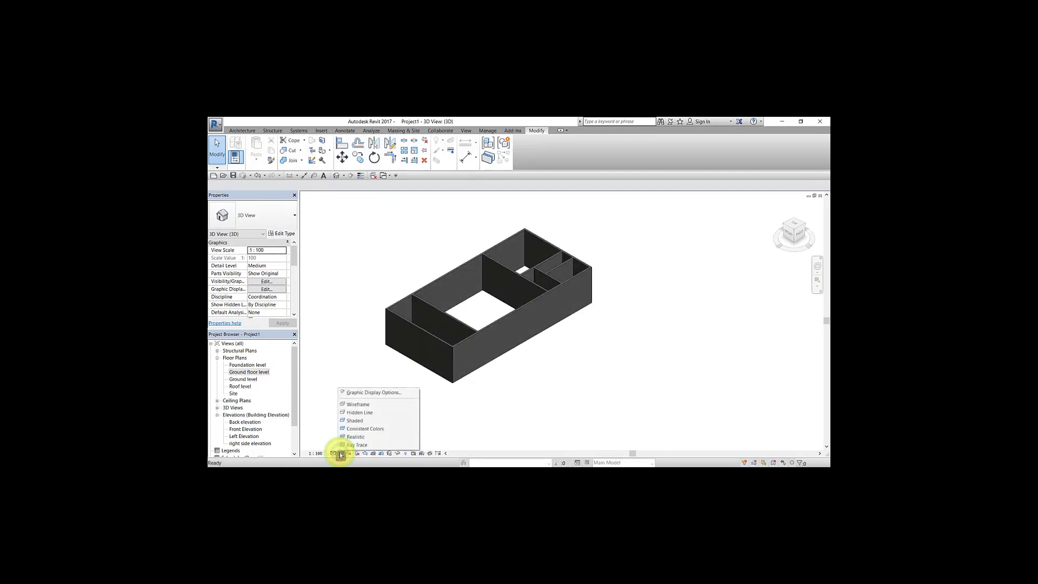
left_click(361, 413)
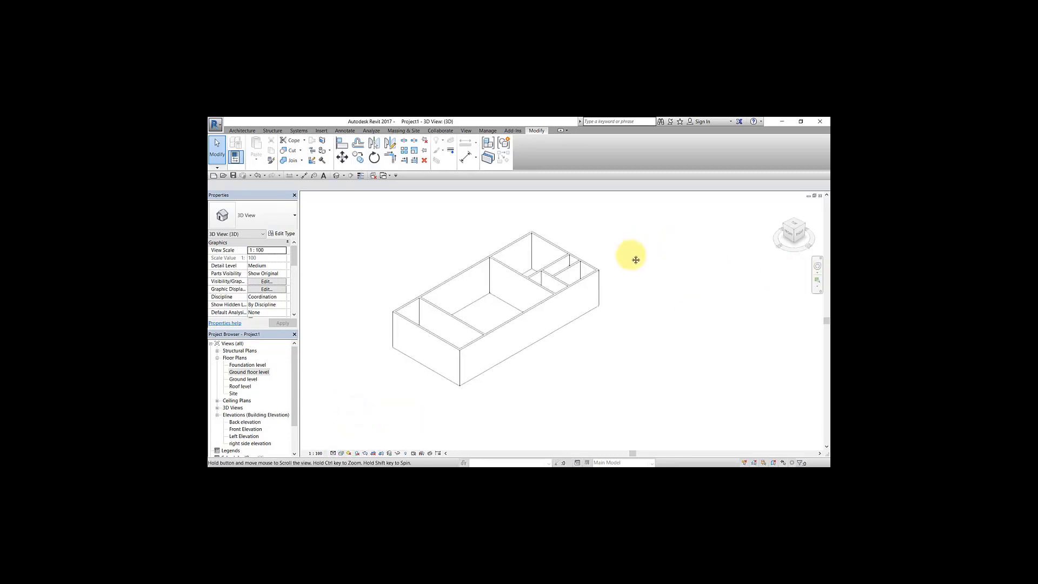